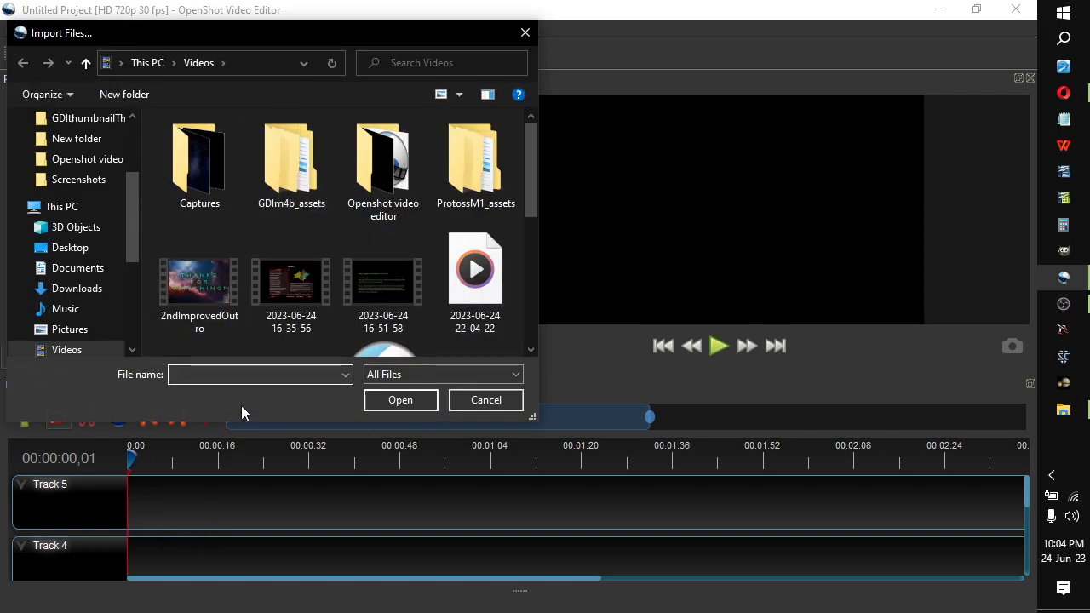
{"action": "left_click", "coordinate": [197, 290]}
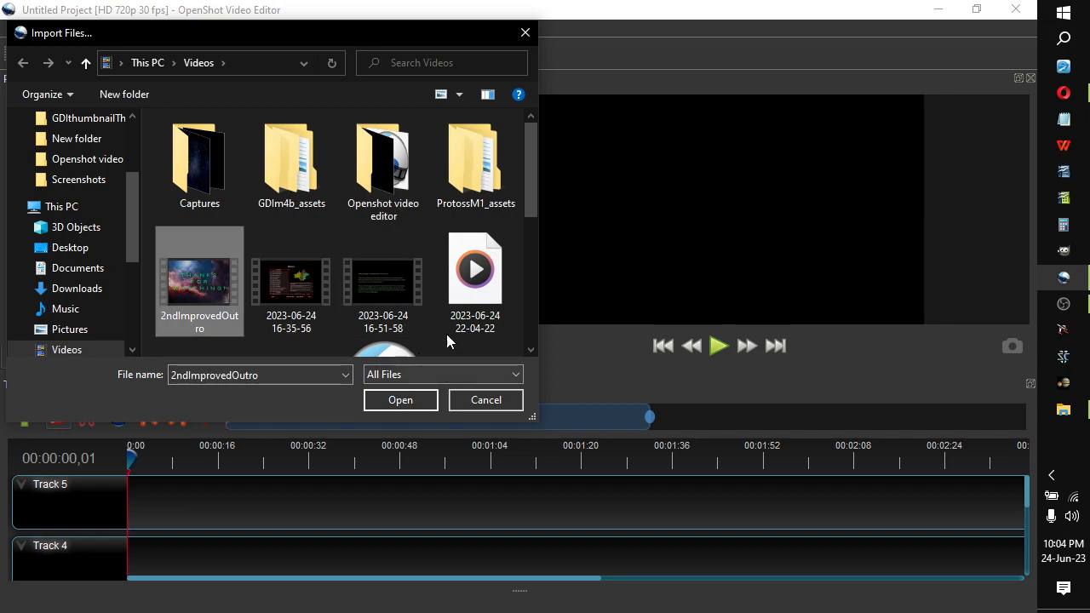
{"action": "scroll", "coordinate": [447, 340], "scroll_direction": "down", "scroll_amount": 1}
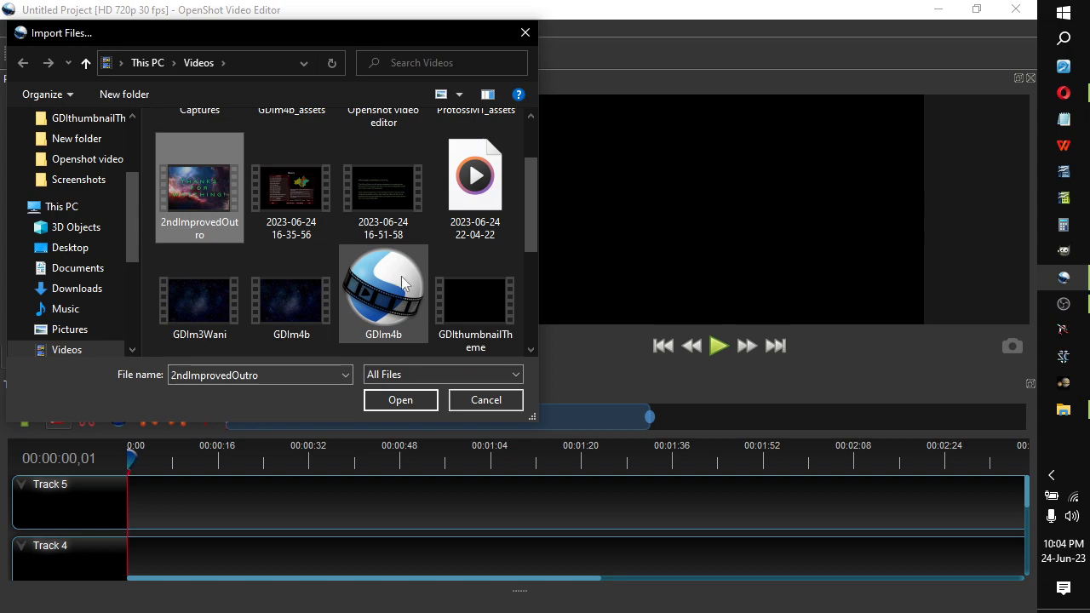
{"action": "scroll", "coordinate": [430, 247], "scroll_direction": "down", "scroll_amount": 1}
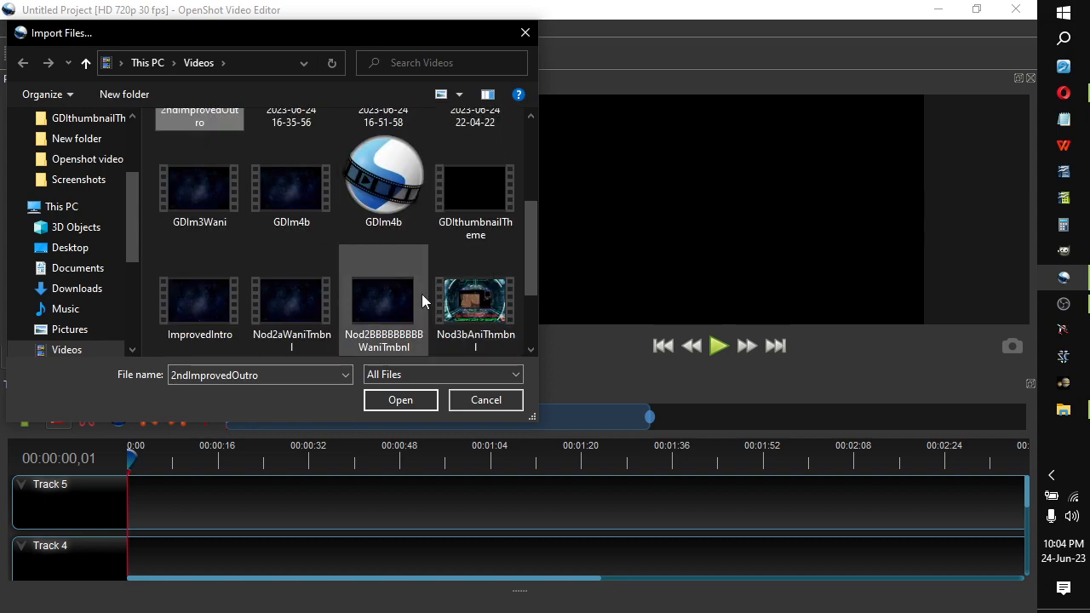
{"action": "scroll", "coordinate": [430, 298], "scroll_direction": "down", "scroll_amount": 1}
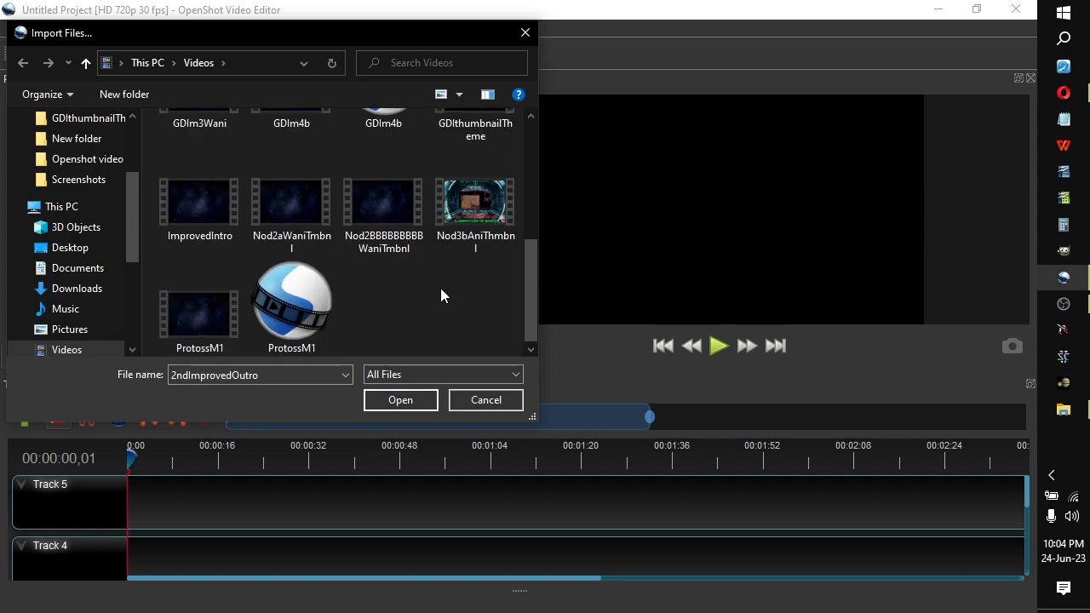
{"action": "scroll", "coordinate": [209, 278], "scroll_direction": "up", "scroll_amount": 1}
{"action": "left_click", "coordinate": [206, 278], "text": "ctrl"}
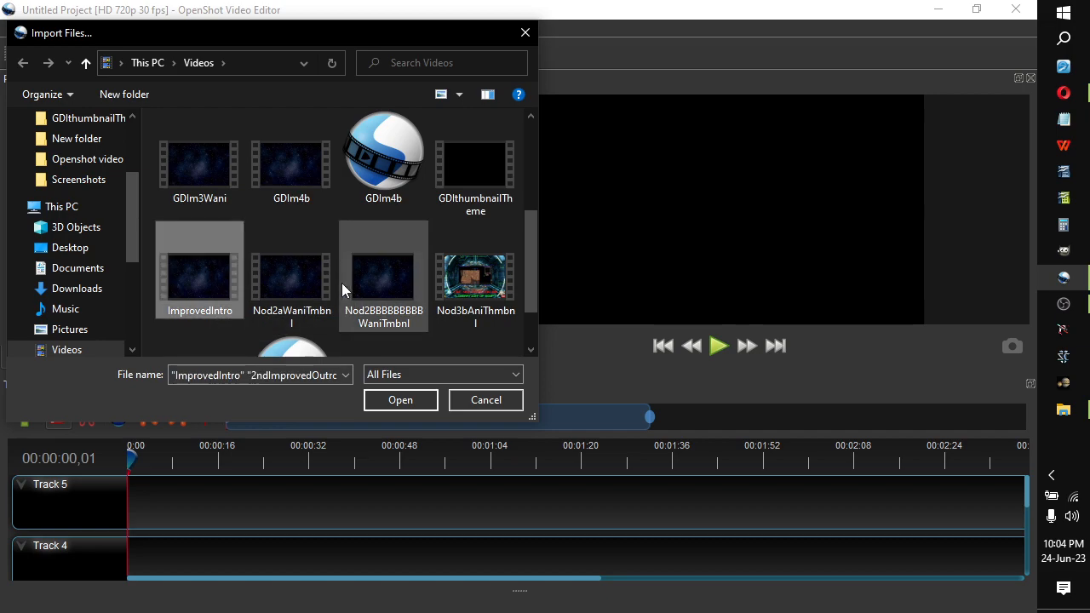
{"action": "scroll", "coordinate": [420, 289], "scroll_direction": "up", "scroll_amount": 2}
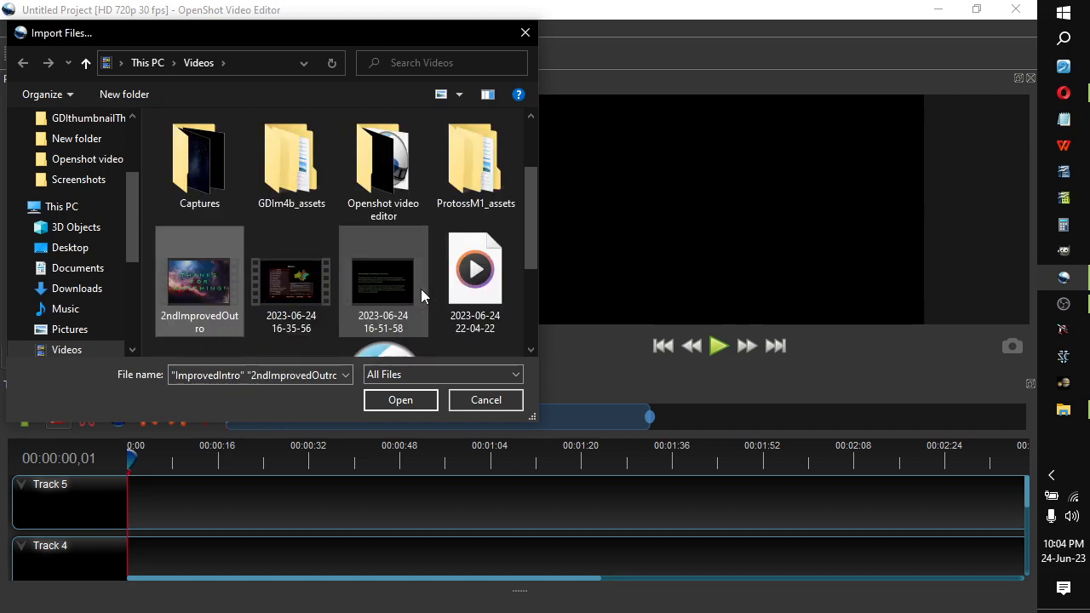
{"action": "left_click", "coordinate": [277, 264], "text": "ctrl"}
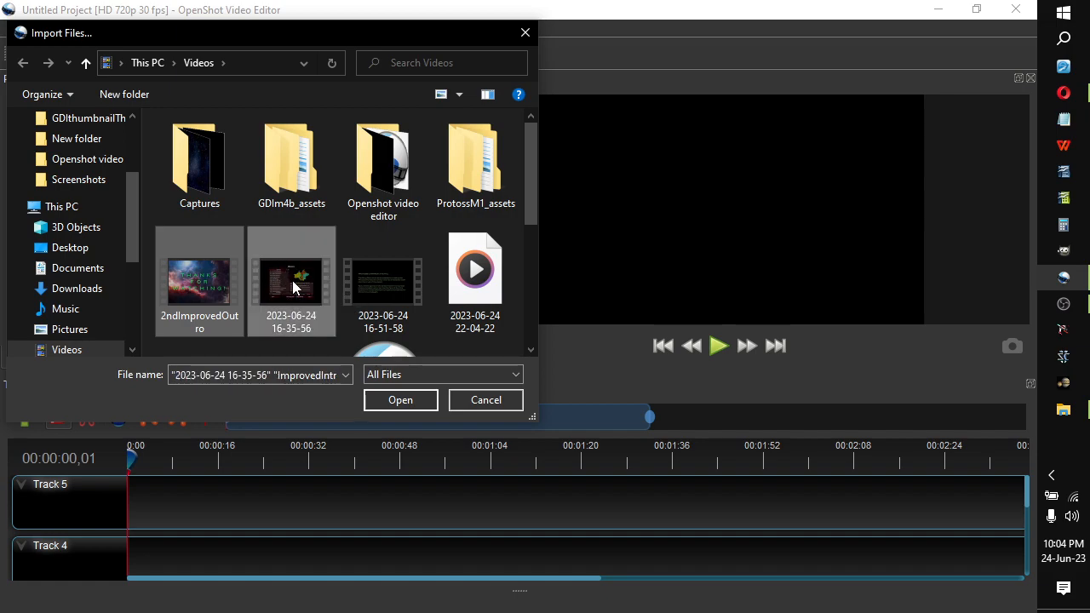
{"action": "left_click", "coordinate": [398, 400]}
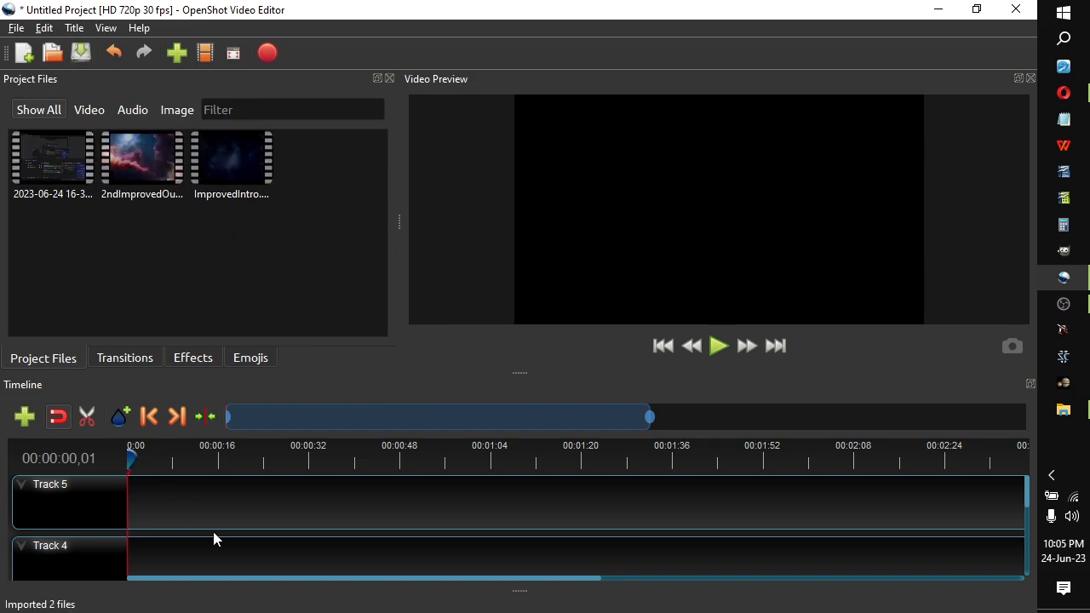
{"action": "scroll", "coordinate": [213, 528], "scroll_direction": "down", "scroll_amount": 3}
{"action": "left_click_drag", "start_coordinate": [39, 147], "coordinate": [260, 532]}
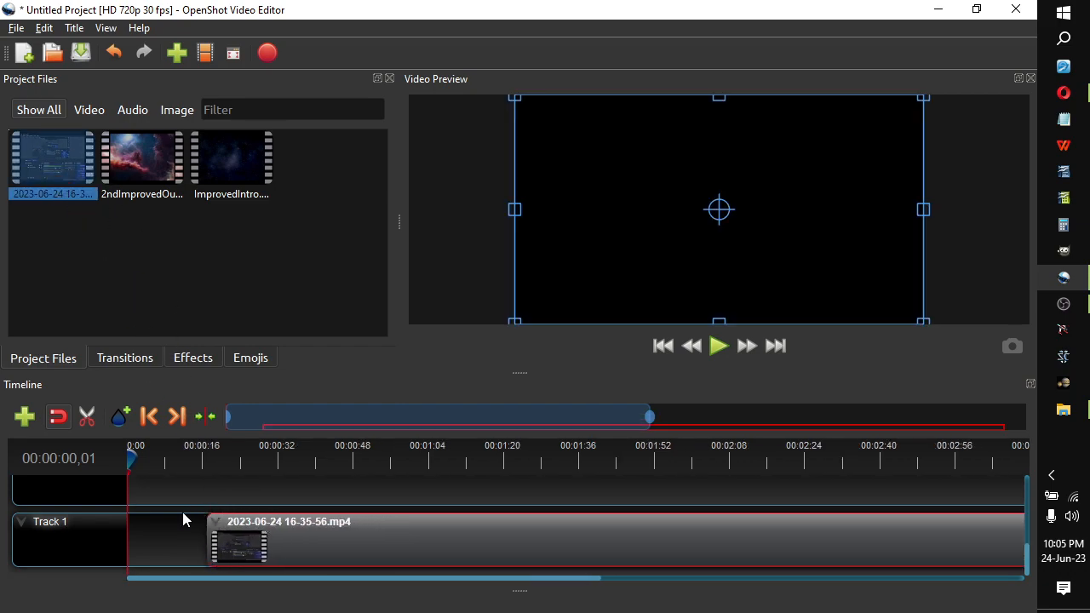
{"action": "left_click_drag", "start_coordinate": [132, 460], "coordinate": [204, 458]}
{"action": "left_click", "coordinate": [728, 349]}
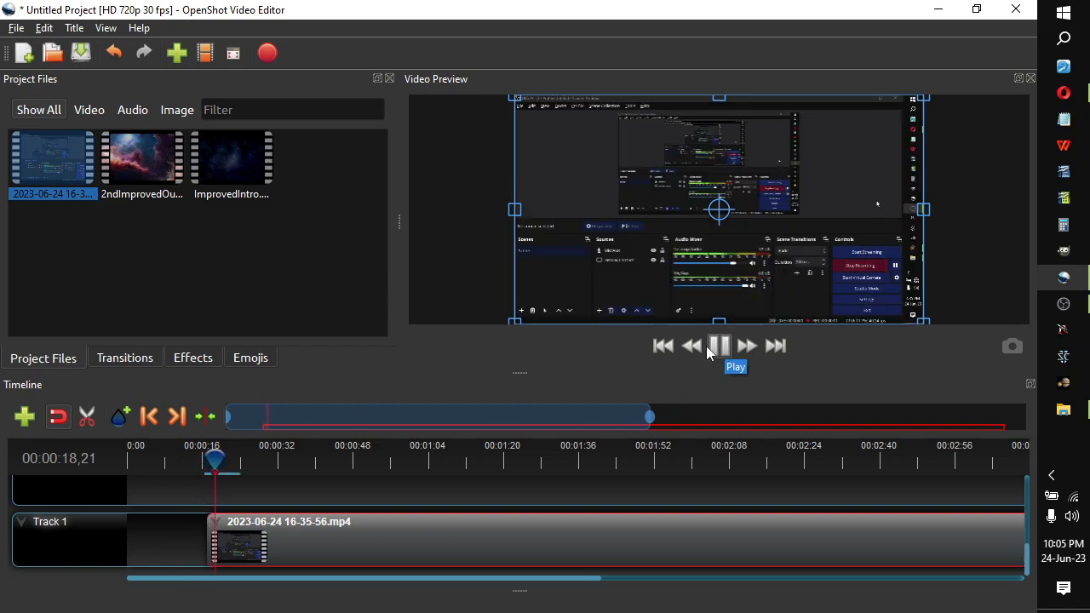
{"action": "left_click", "coordinate": [720, 345]}
Split the recording on Track 1 at 00:00:19,25 and delete the short piece before the cut.
{"action": "left_click", "coordinate": [86, 417]}
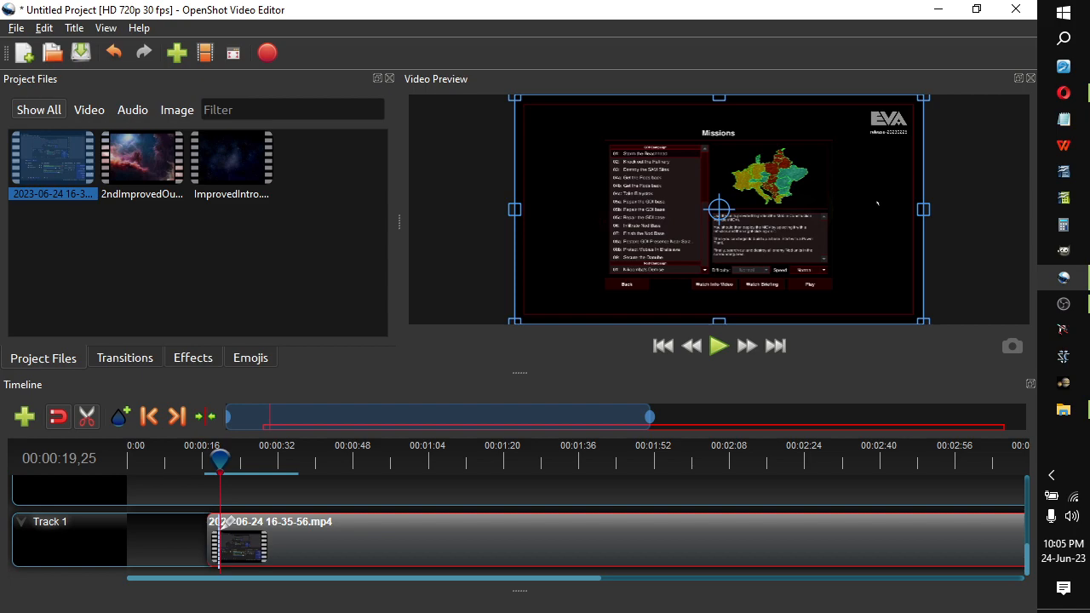
{"action": "left_click", "coordinate": [220, 526]}
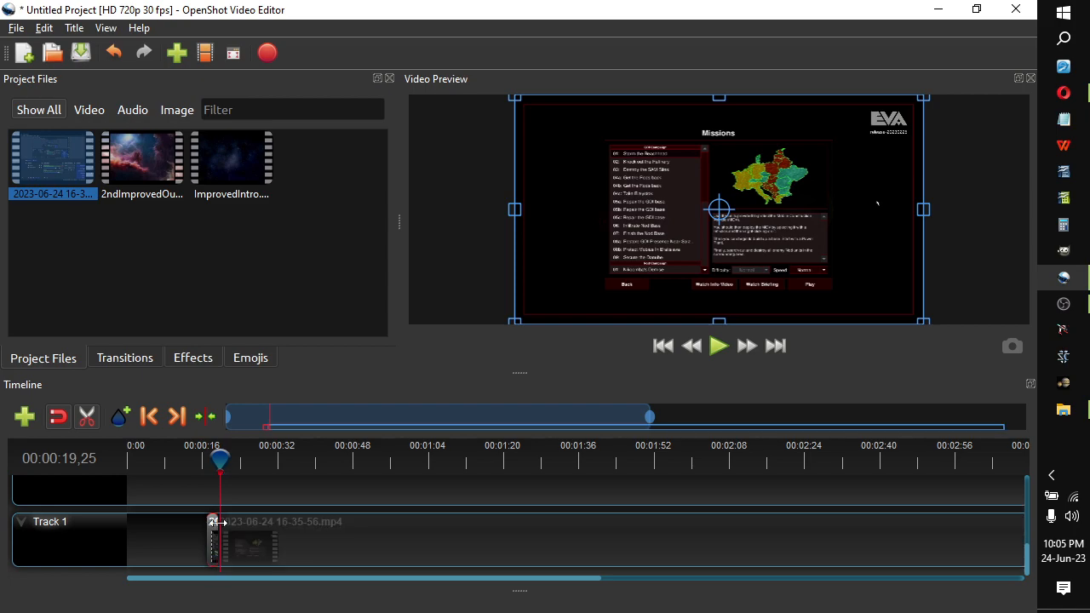
{"action": "left_click", "coordinate": [87, 417]}
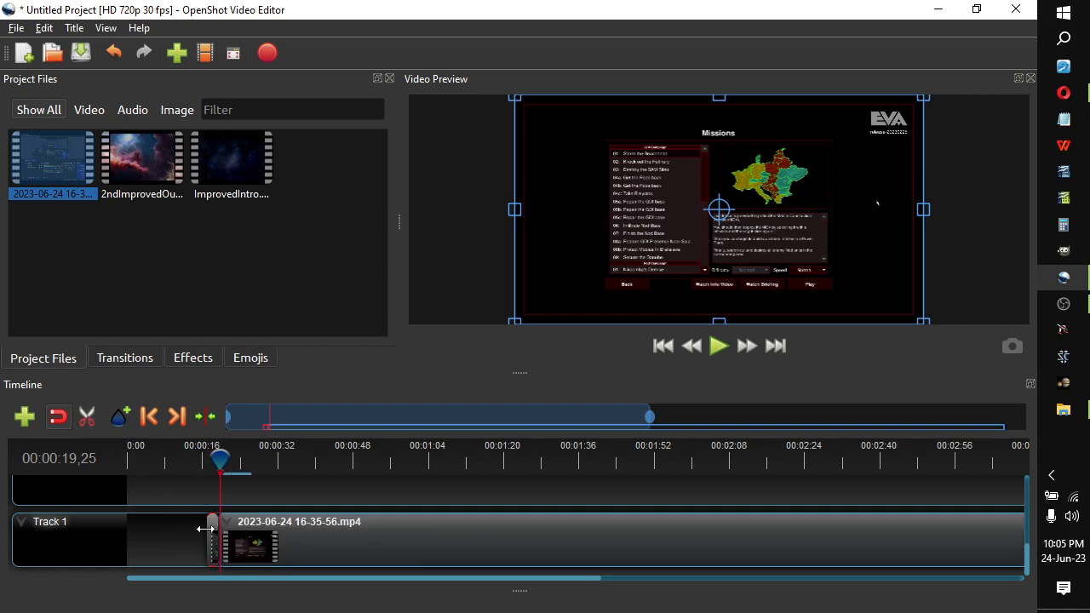
{"action": "key", "text": "Delete"}
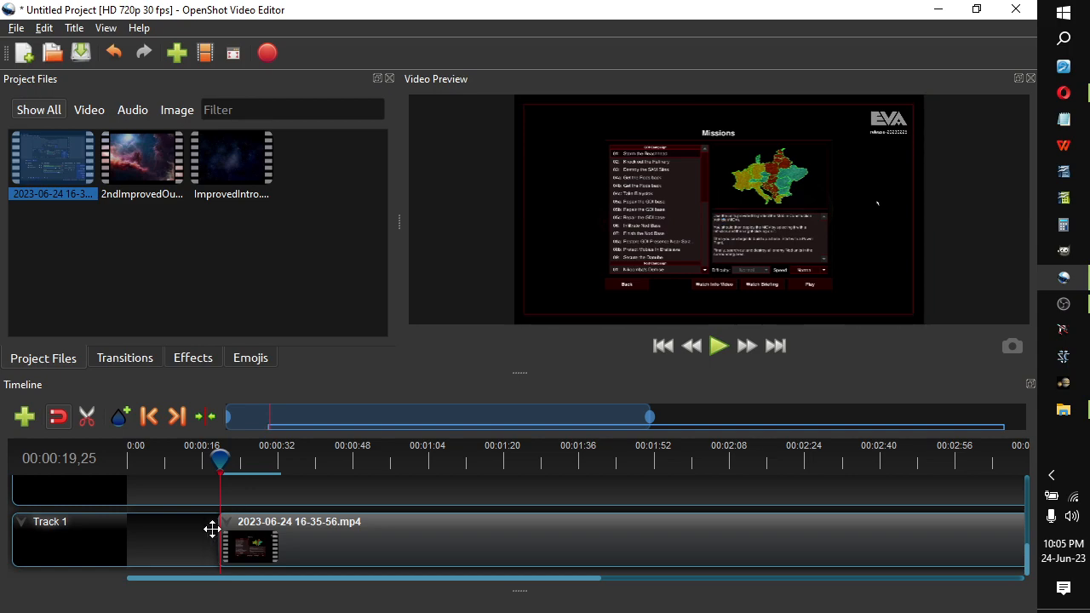
Move the playhead close to the end of the recording, to 00:05:51,07.
{"action": "left_click", "coordinate": [334, 539]}
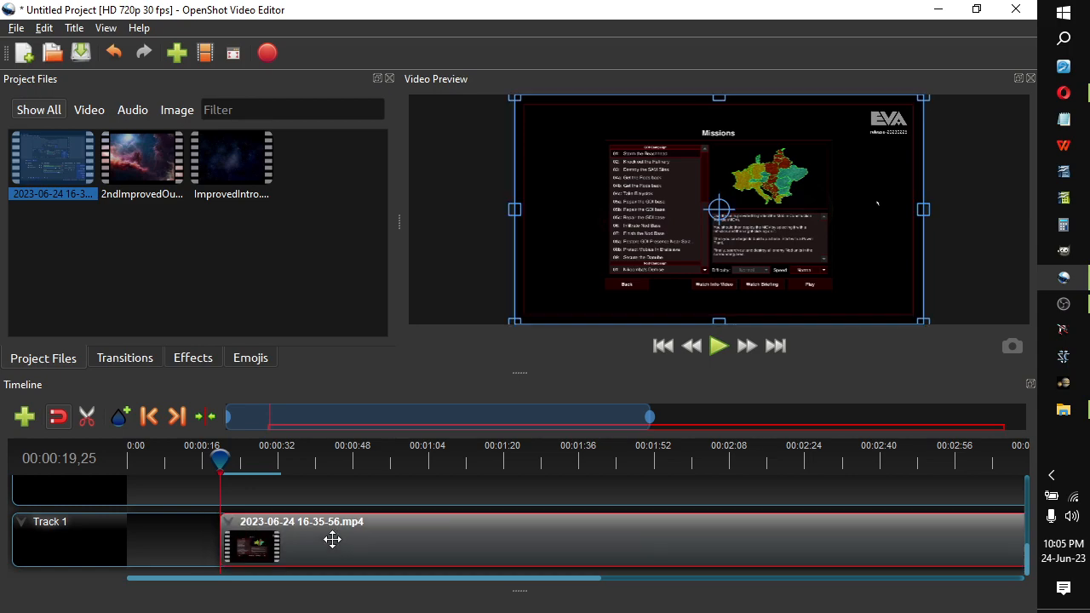
{"action": "scroll", "coordinate": [404, 524], "scroll_direction": "down", "scroll_amount": 5}
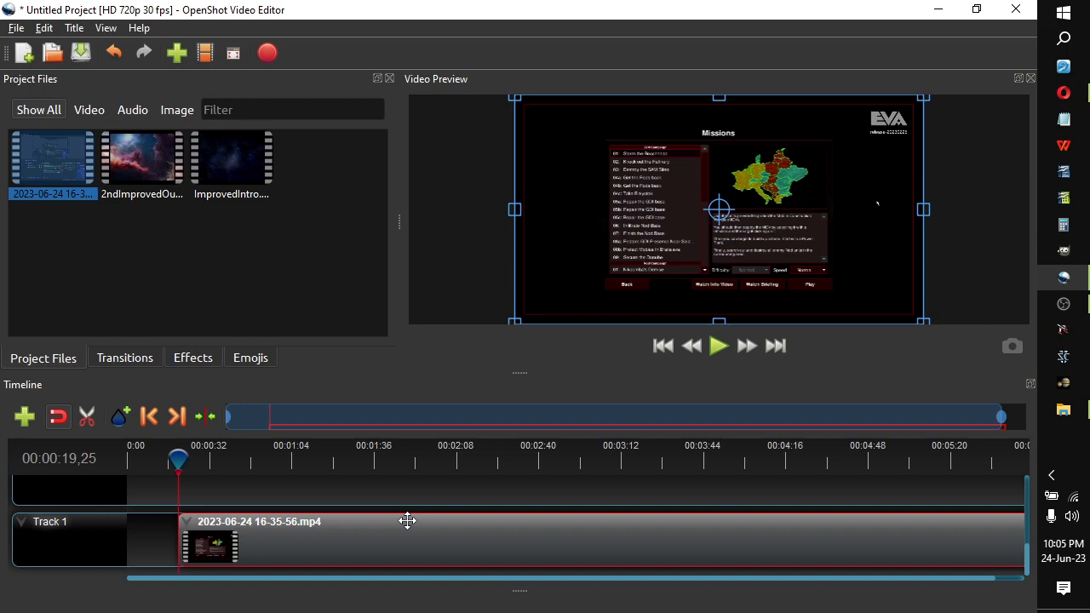
{"action": "left_click_drag", "start_coordinate": [153, 453], "coordinate": [505, 481]}
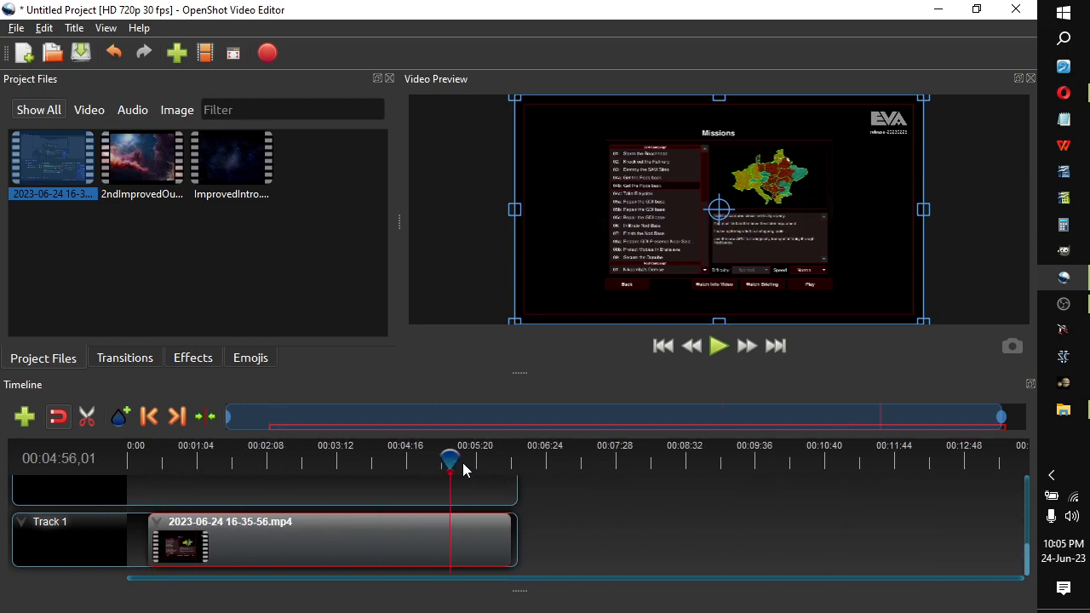
{"action": "left_click_drag", "start_coordinate": [452, 460], "coordinate": [508, 460]}
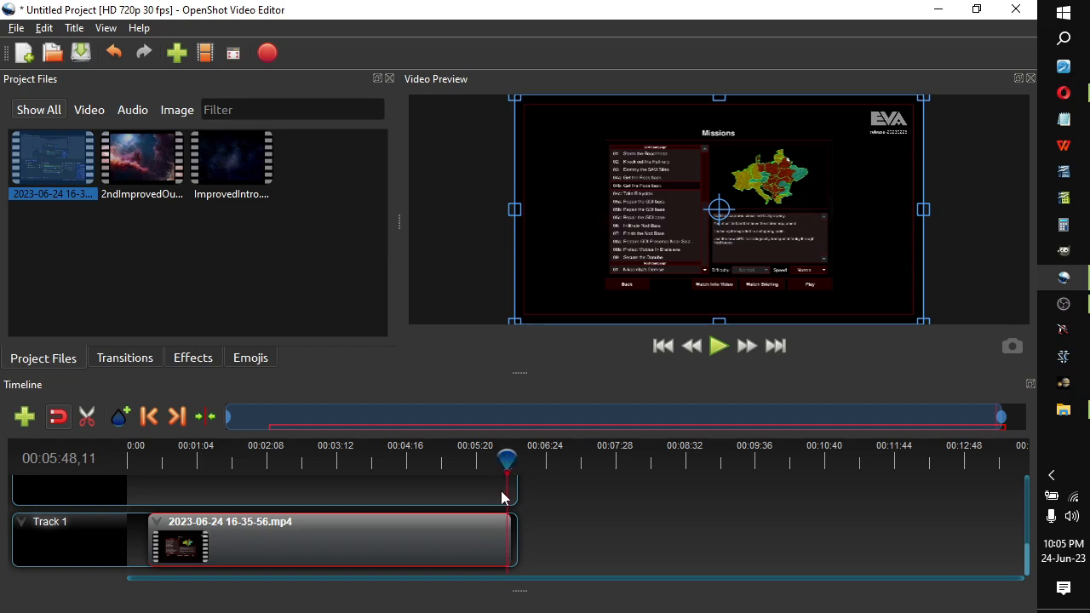
{"action": "scroll", "coordinate": [502, 540], "scroll_direction": "up", "scroll_amount": 3, "text": "ctrl"}
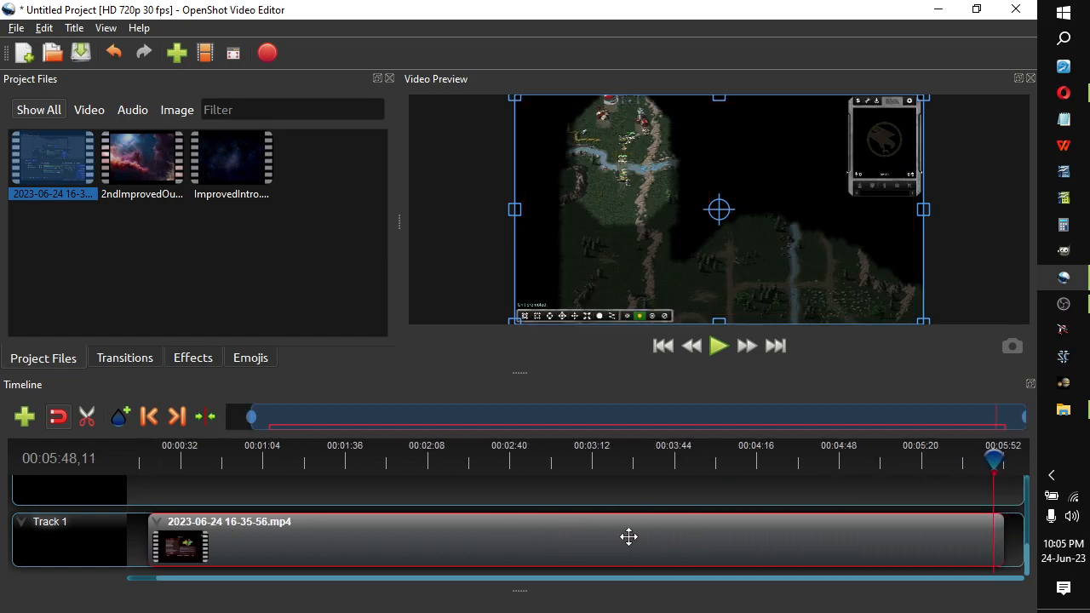
{"action": "scroll", "coordinate": [992, 547], "scroll_direction": "up", "scroll_amount": 1, "text": "ctrl"}
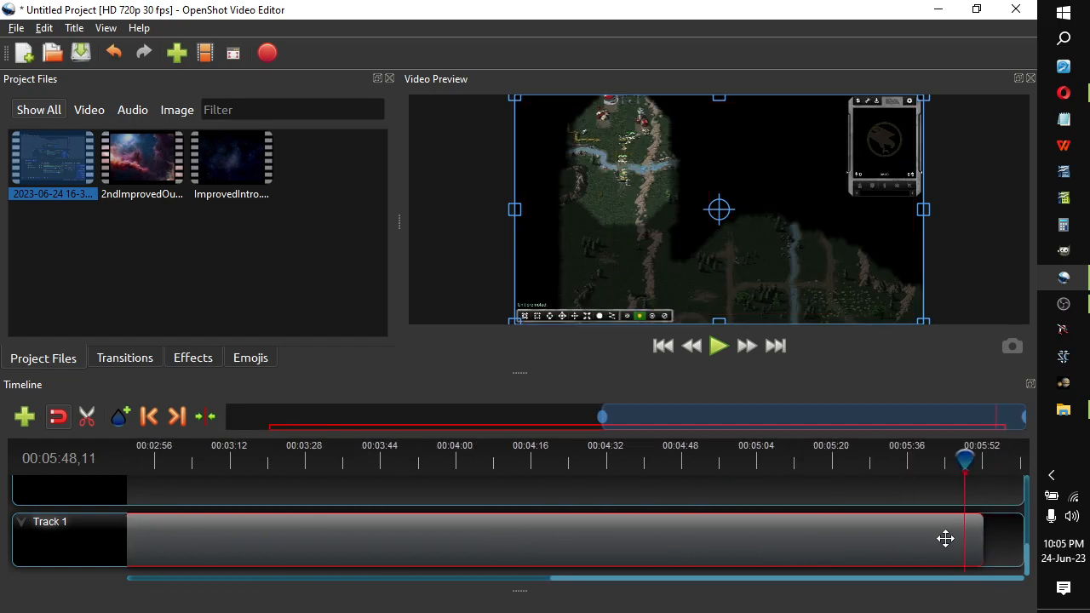
{"action": "mouse_move", "coordinate": [965, 458]}
{"action": "left_mouse_down"}
{"action": "mouse_move", "coordinate": [987, 458]}
{"action": "mouse_move", "coordinate": [979, 460]}
{"action": "left_mouse_up"}
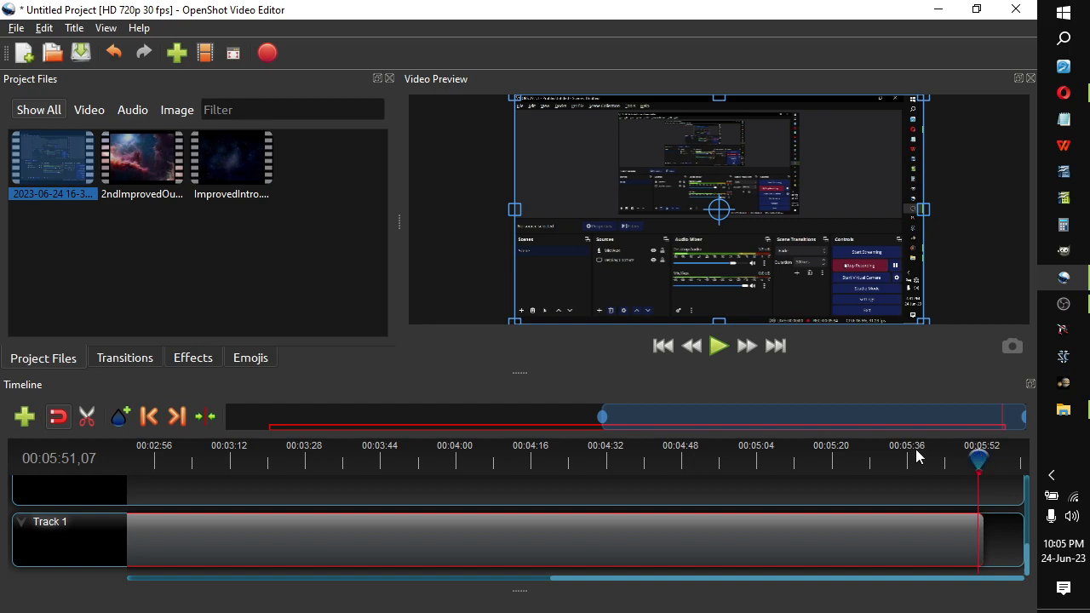
Step the playhead back frame by frame to 00:05:50,07, ahead of the window-switching overlay in the recording.
{"action": "key", "text": "Left"}
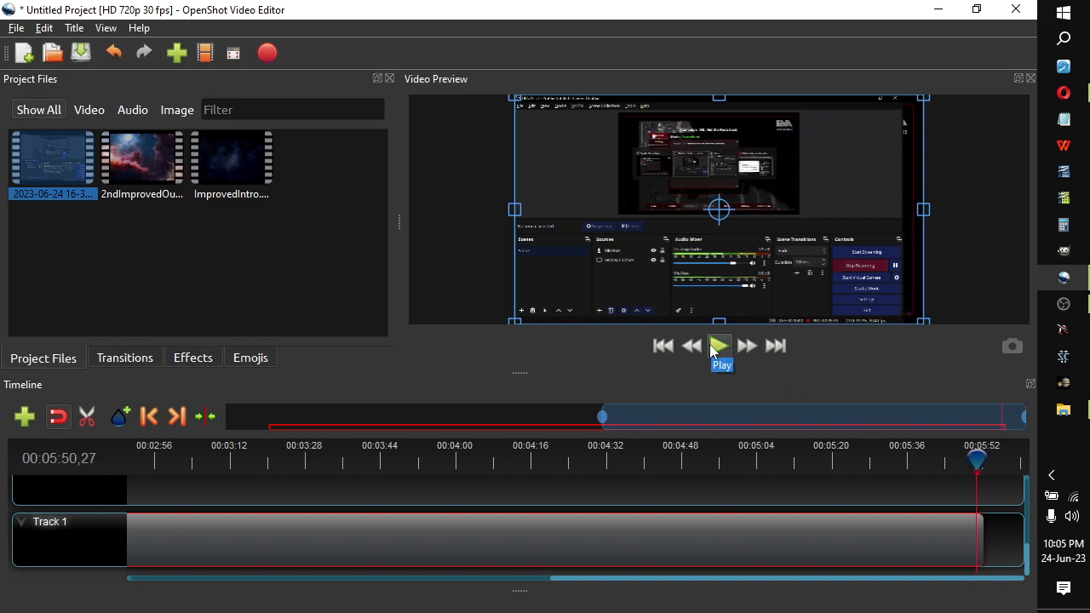
{"action": "key", "text": "Left"}
{"action": "key", "text": "Left"}
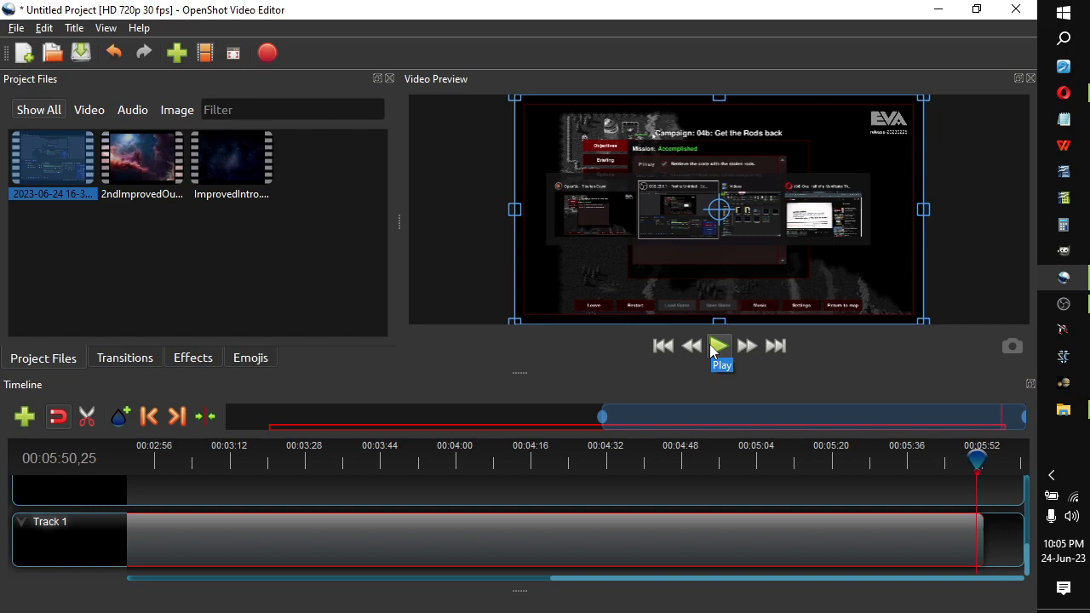
{"action": "left_click", "coordinate": [955, 492]}
{"action": "key", "text": "Left"}
{"action": "key", "text": "Left"}
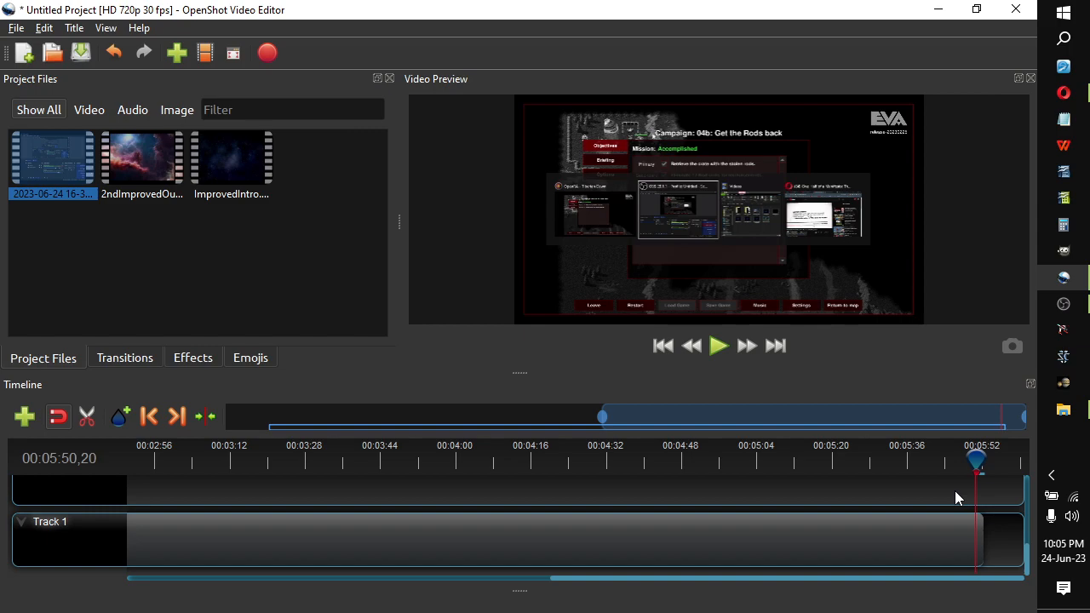
{"action": "key", "text": "Left"}
{"action": "key", "text": "Left"}
{"action": "key", "text": "Left"}
{"action": "key", "text": "Left"}
{"action": "key", "text": "Left"}
{"action": "key", "text": "Left"}
{"action": "key", "text": "Left"}
{"action": "key", "text": "Left"}
{"action": "key", "text": "Left"}
{"action": "key", "text": "Left"}
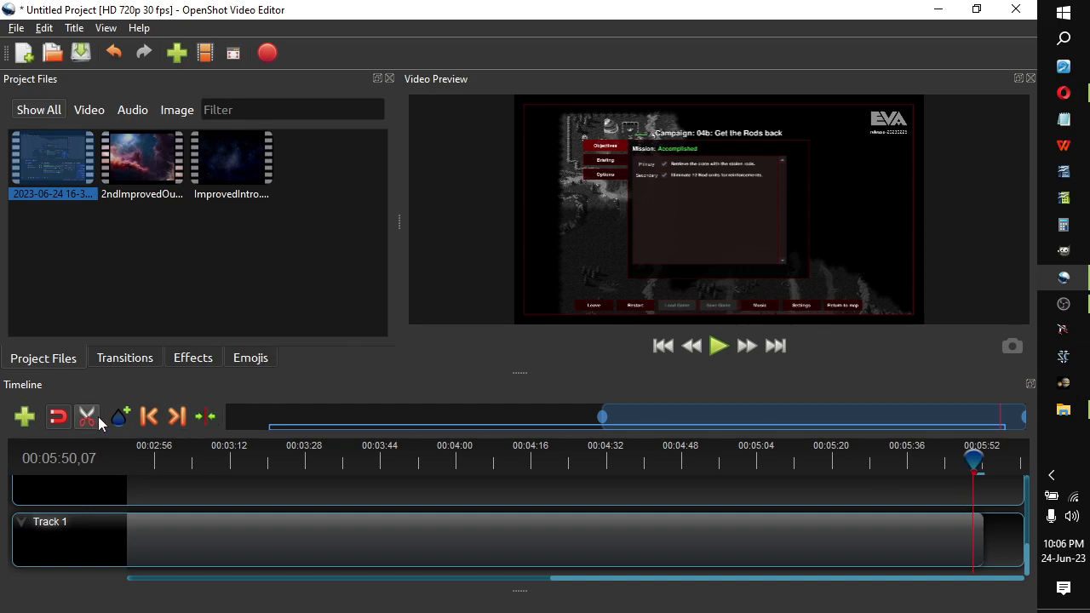
Split the recording at 00:05:50,07, delete the piece after the cut, and play back the new ending.
{"action": "left_click", "coordinate": [98, 417]}
{"action": "left_click", "coordinate": [971, 526]}
{"action": "left_click", "coordinate": [94, 415]}
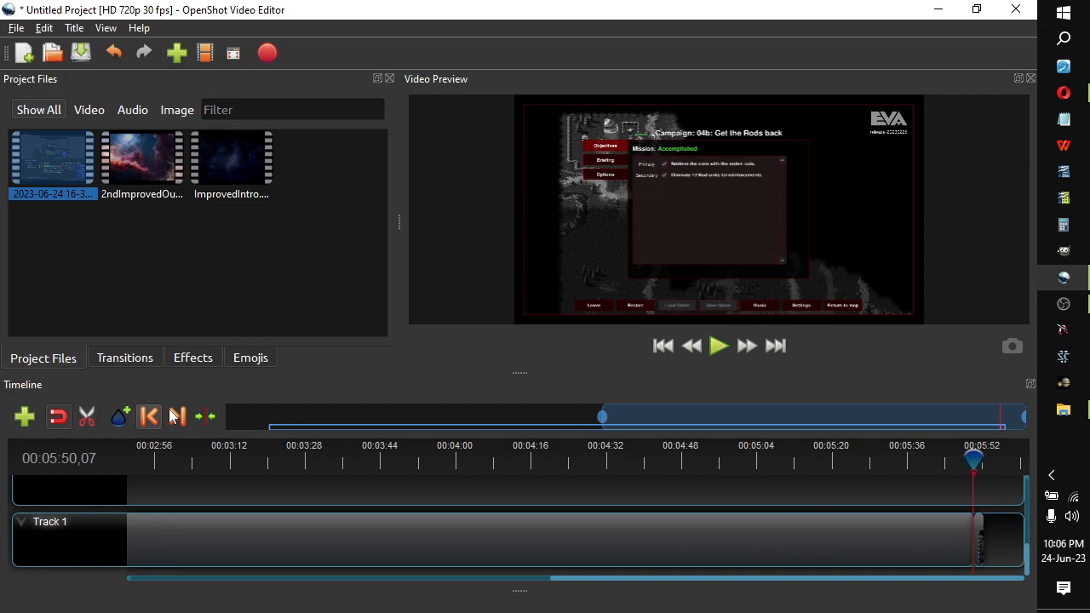
{"action": "left_click", "coordinate": [979, 529]}
{"action": "key", "text": "Delete"}
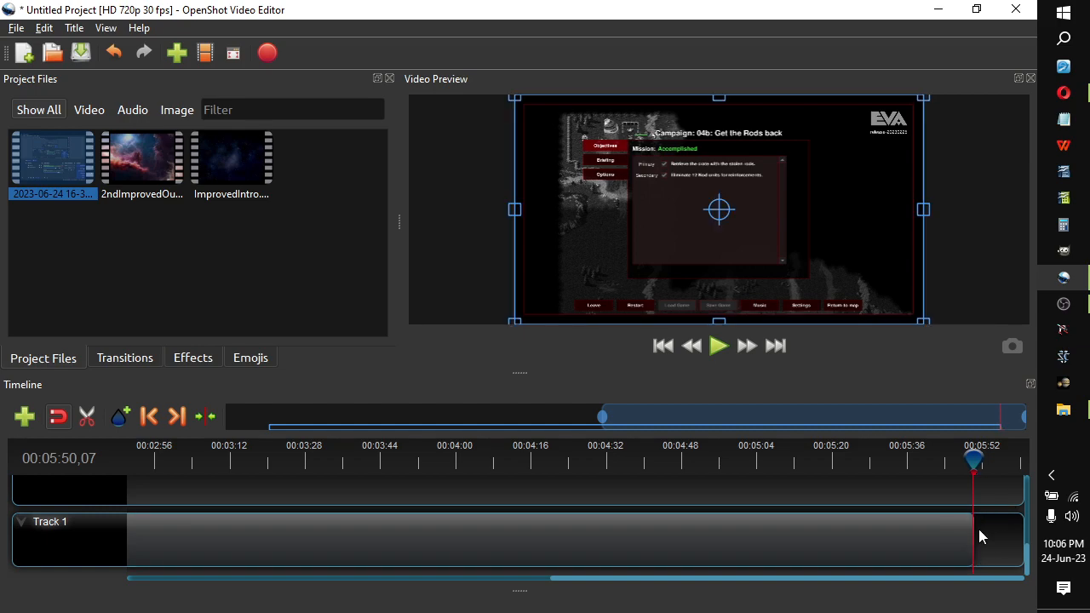
{"action": "left_click_drag", "start_coordinate": [973, 459], "coordinate": [961, 459]}
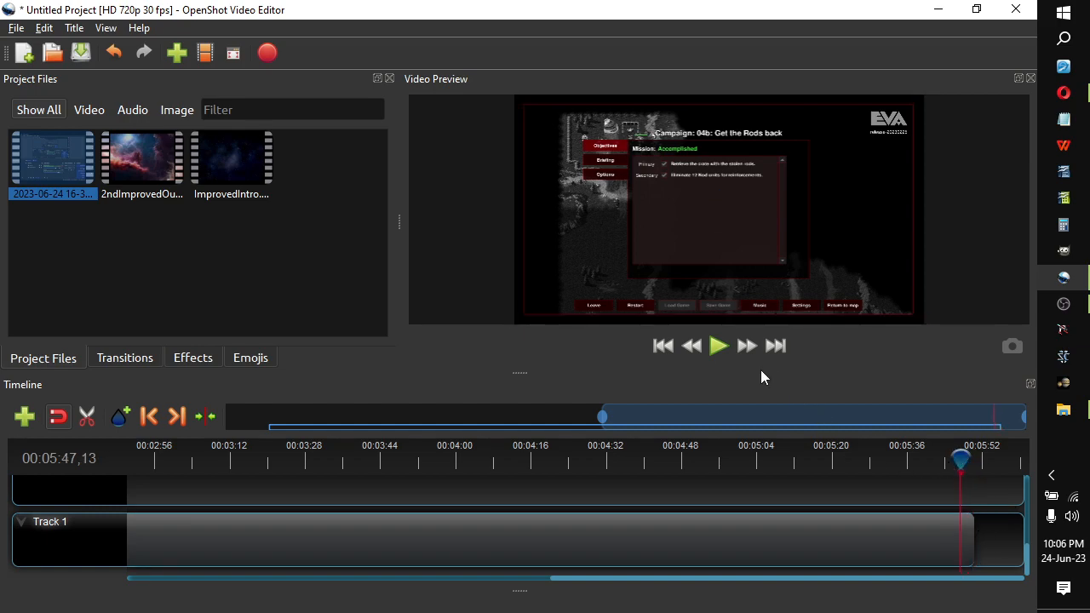
{"action": "left_click", "coordinate": [714, 349]}
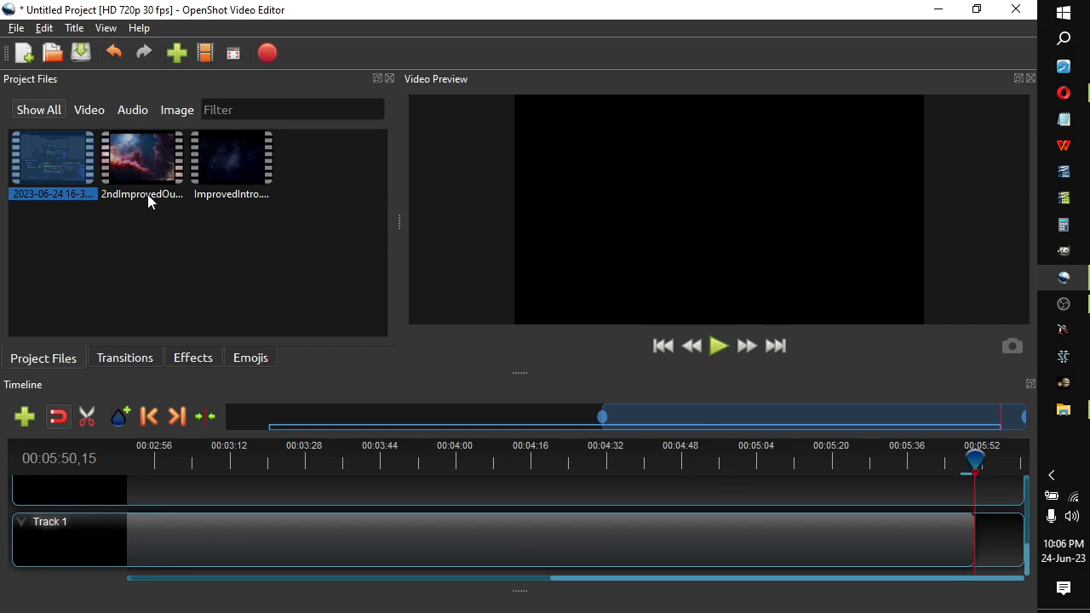
Place 2ndImprovedOutro directly after the recording on Track 1 and ImprovedIntro at the very start of the track.
{"action": "left_click_drag", "start_coordinate": [128, 160], "coordinate": [775, 545]}
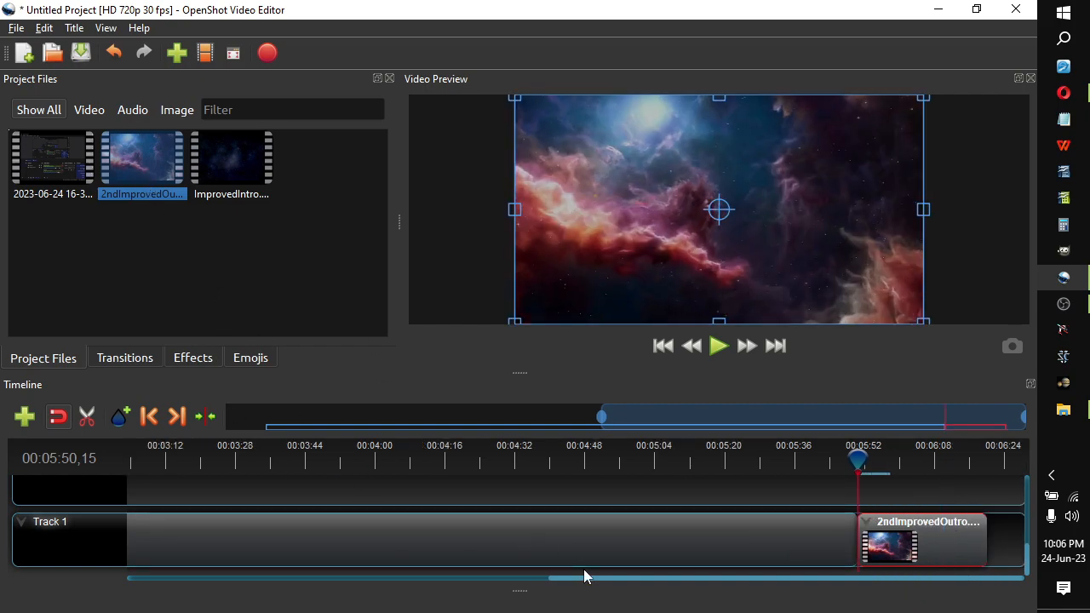
{"action": "left_click_drag", "start_coordinate": [571, 582], "coordinate": [134, 585]}
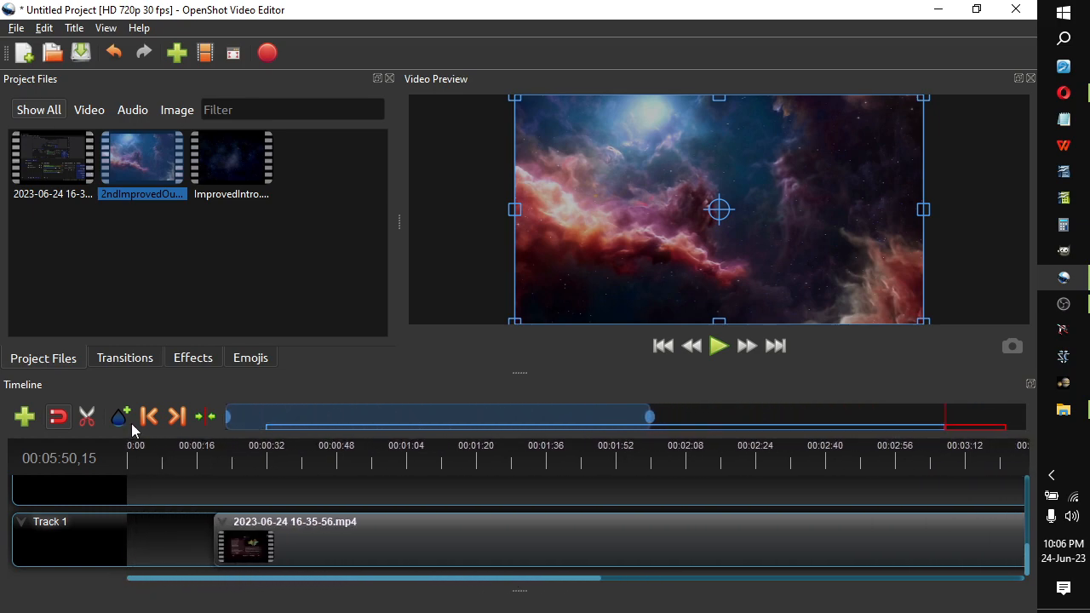
{"action": "left_click_drag", "start_coordinate": [231, 162], "coordinate": [393, 550]}
Shift the recording so it starts right where ImprovedIntro ends, and delete the transition left over the intro.
{"action": "left_click", "coordinate": [395, 549]}
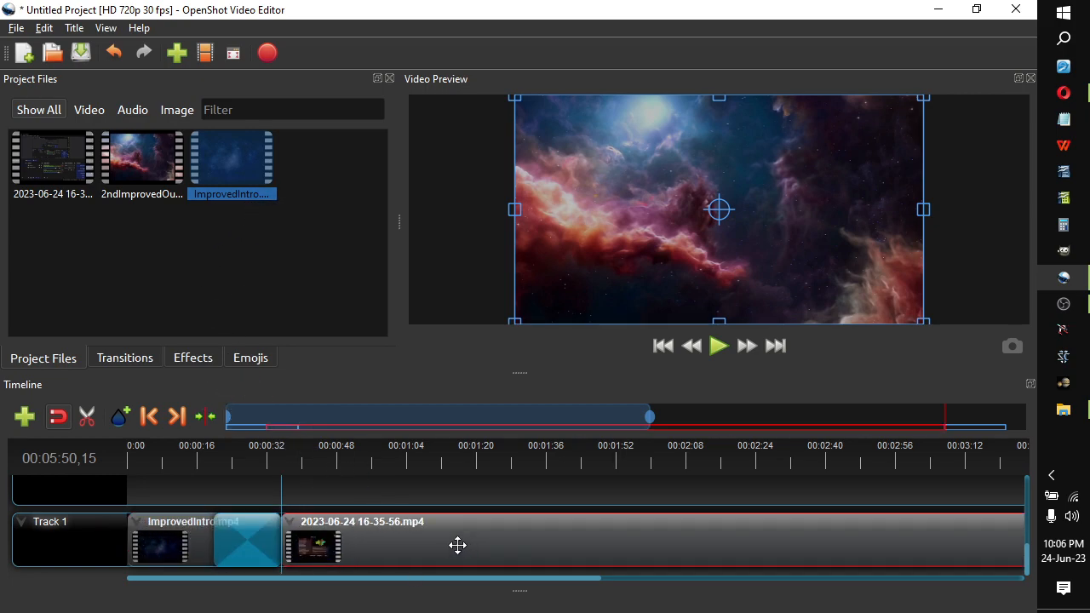
{"action": "left_click_drag", "start_coordinate": [243, 534], "coordinate": [271, 504]}
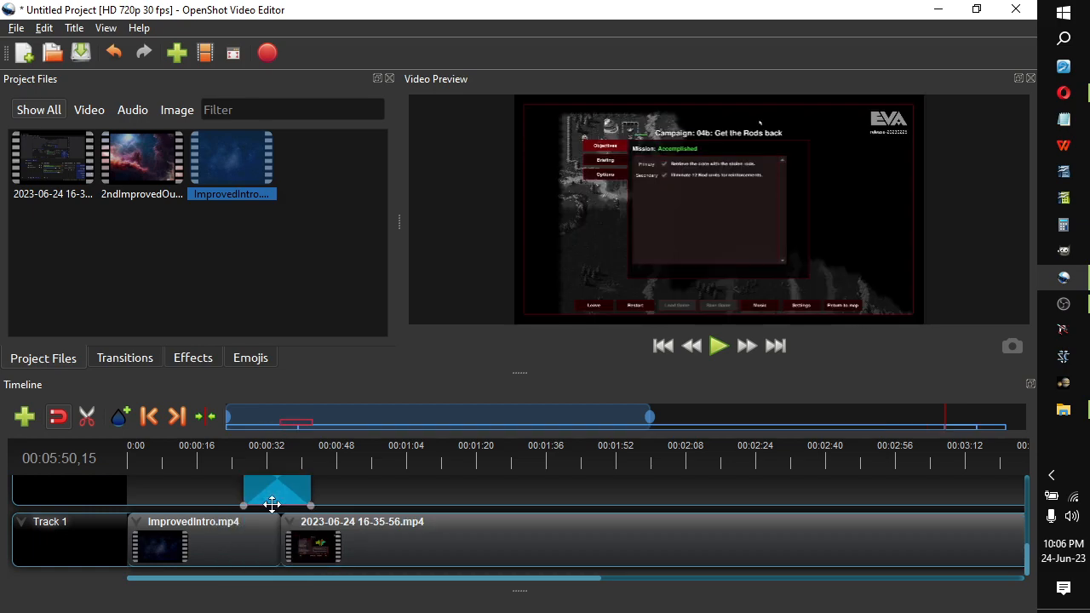
{"action": "key", "text": "Delete"}
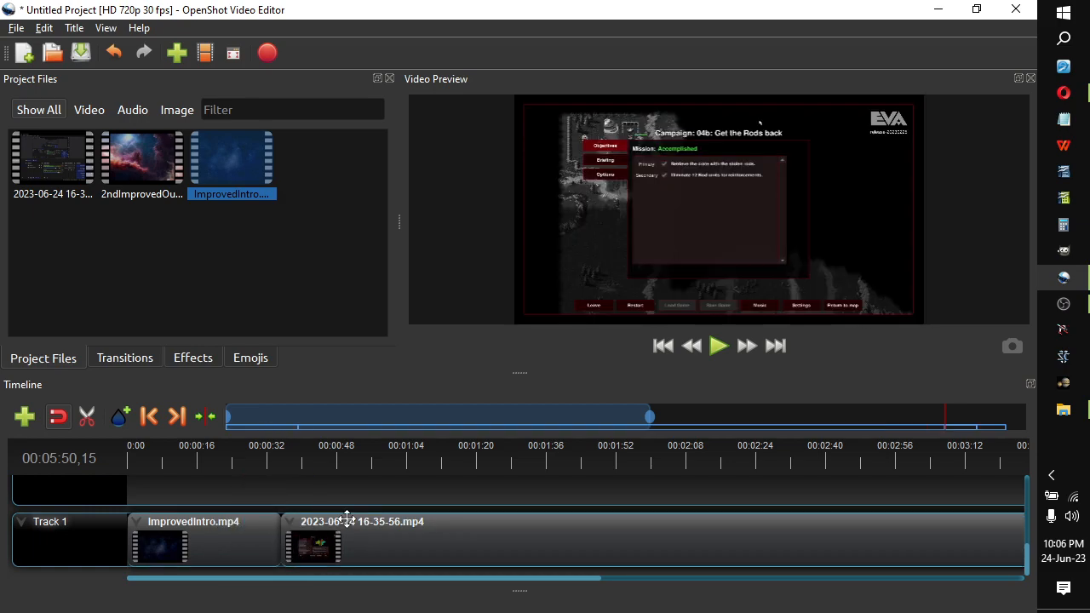
Add the vertical woven-texture transition at the junction of ImprovedIntro and the recording on Track 1.
{"action": "left_click", "coordinate": [111, 360]}
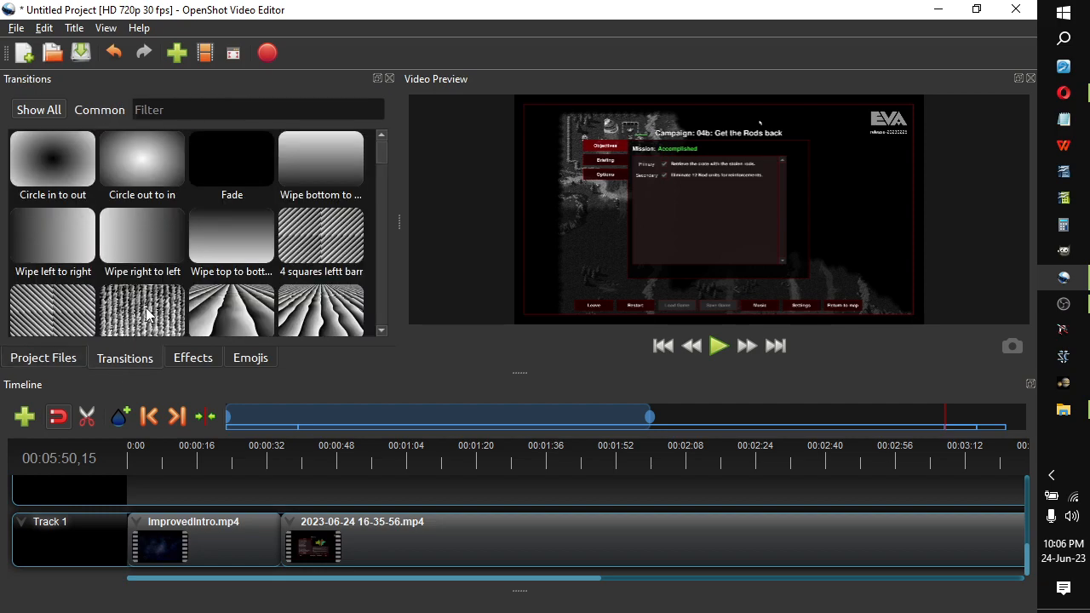
{"action": "scroll", "coordinate": [148, 318], "scroll_direction": "down", "scroll_amount": 3}
{"action": "scroll", "coordinate": [151, 269], "scroll_direction": "up", "scroll_amount": 3}
{"action": "left_click_drag", "start_coordinate": [142, 311], "coordinate": [264, 519]}
{"action": "left_click_drag", "start_coordinate": [145, 313], "coordinate": [293, 548]}
Delete the transition left over the start of 2ndImprovedOutro and shift the outro so it starts right where the recording ends.
{"action": "left_click_drag", "start_coordinate": [329, 580], "coordinate": [934, 580]}
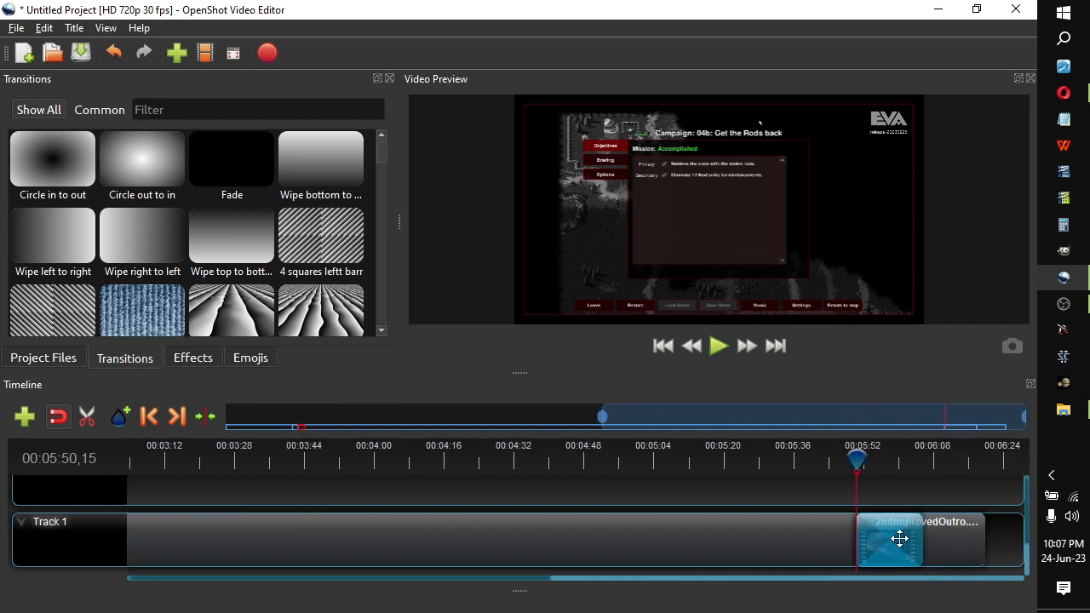
{"action": "left_click_drag", "start_coordinate": [899, 538], "coordinate": [868, 513]}
{"action": "key", "text": "Delete"}
{"action": "scroll", "coordinate": [868, 514], "scroll_direction": "down", "scroll_amount": 5}
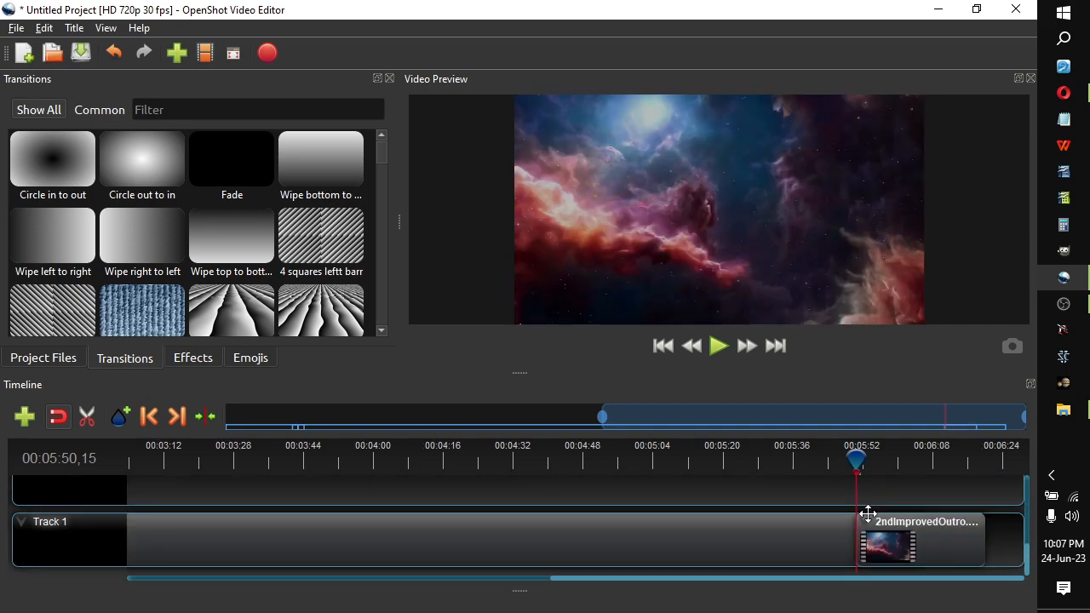
{"action": "left_click", "coordinate": [925, 528]}
{"action": "mouse_move", "coordinate": [926, 528]}
{"action": "left_mouse_down"}
{"action": "mouse_move", "coordinate": [953, 528]}
{"action": "mouse_move", "coordinate": [878, 528]}
{"action": "mouse_move", "coordinate": [959, 533]}
{"action": "mouse_move", "coordinate": [920, 533]}
{"action": "left_mouse_up"}
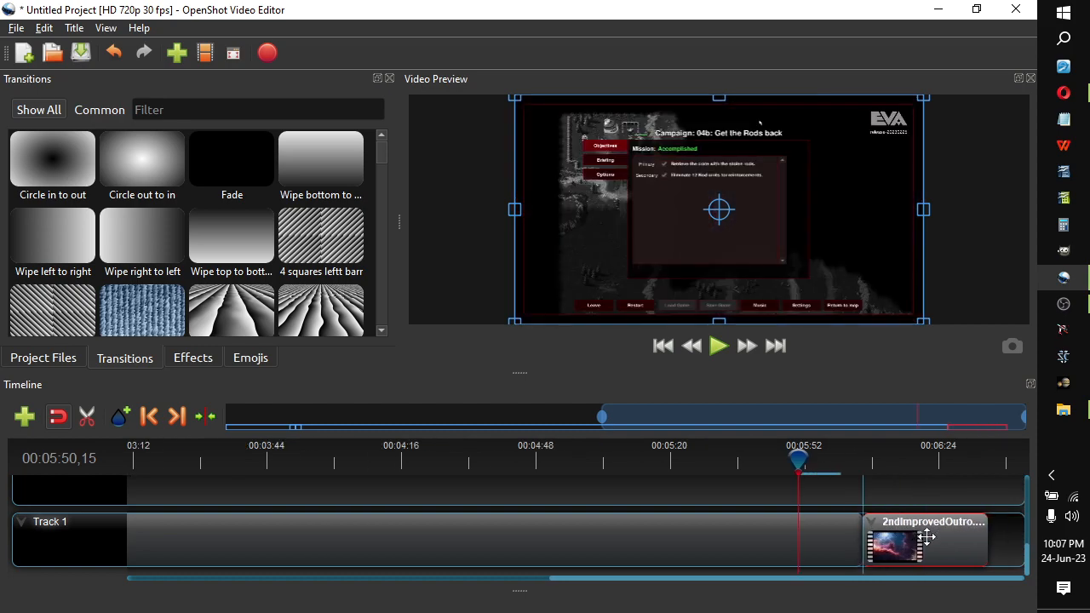
Add the vertical woven-texture transition on both sides of the junction of the recording and 2ndImprovedOutro, and play it back.
{"action": "left_click_drag", "start_coordinate": [134, 300], "coordinate": [853, 540]}
{"action": "left_click_drag", "start_coordinate": [159, 311], "coordinate": [876, 542]}
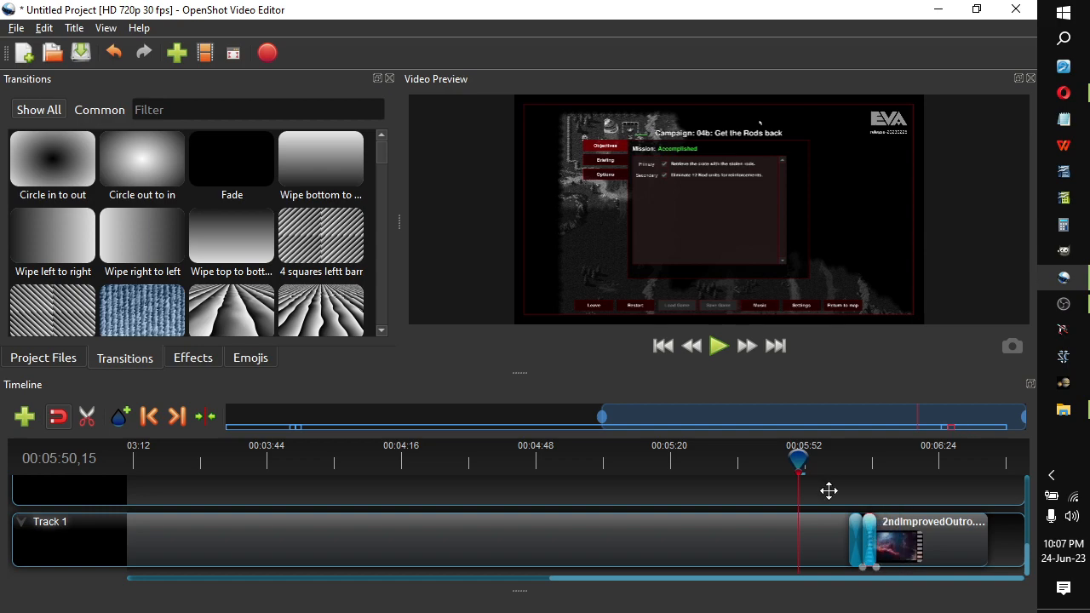
{"action": "left_click_drag", "start_coordinate": [798, 459], "coordinate": [848, 459]}
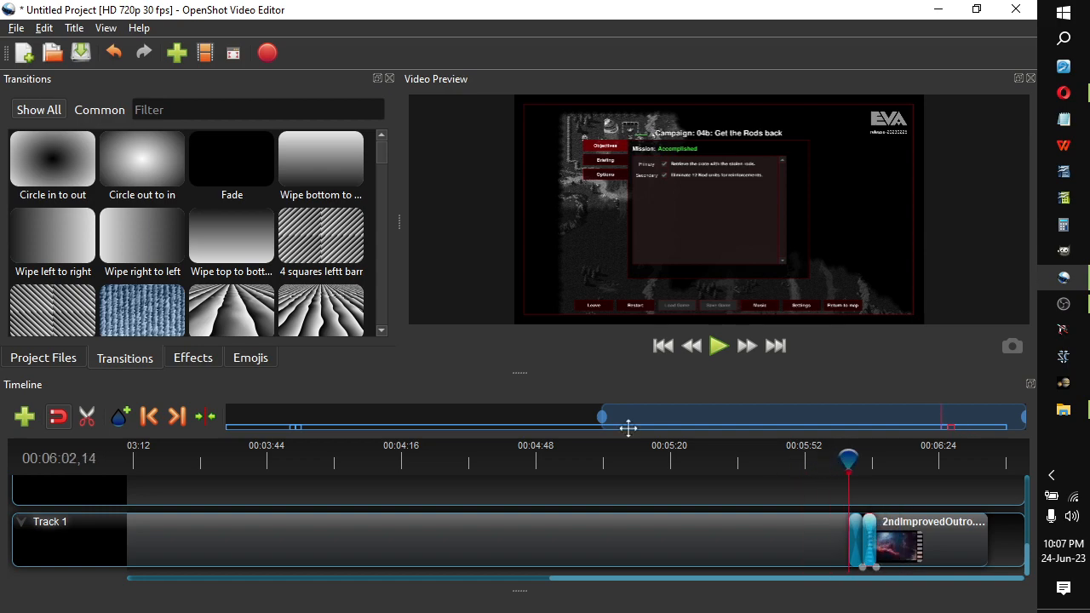
{"action": "left_click", "coordinate": [719, 349]}
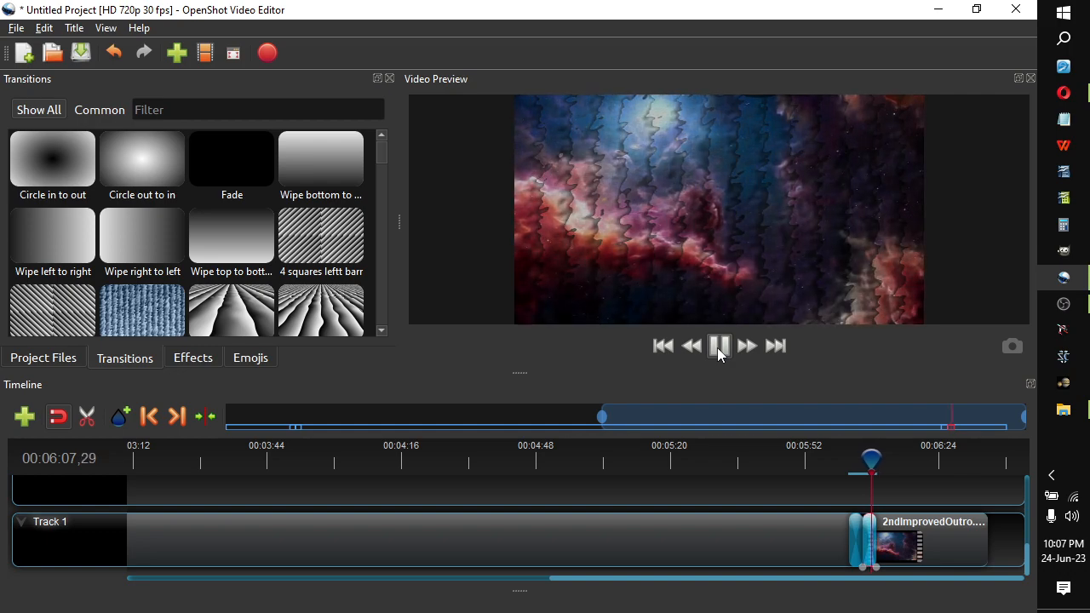
{"action": "left_click", "coordinate": [719, 349]}
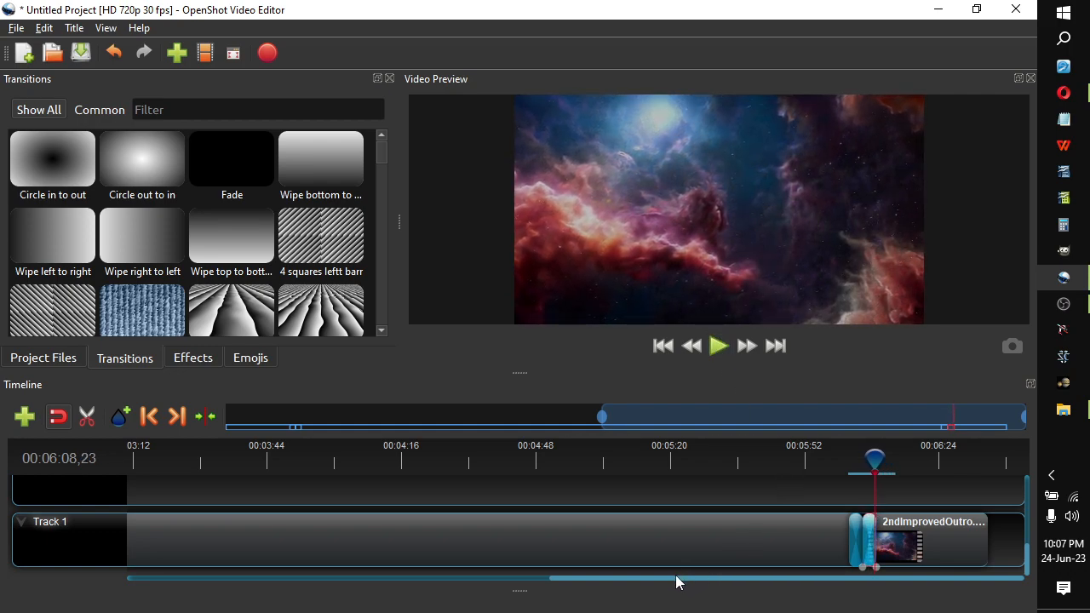
Play back the transition between ImprovedIntro and the recording on Track 1.
{"action": "left_click_drag", "start_coordinate": [675, 583], "coordinate": [141, 564]}
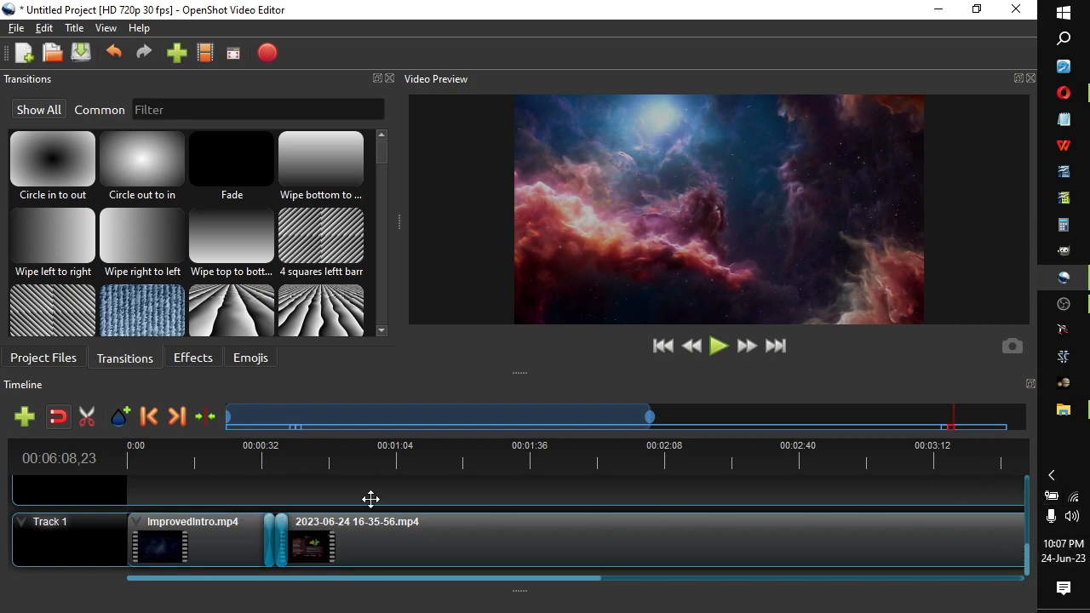
{"action": "scroll", "coordinate": [538, 476], "scroll_direction": "down", "scroll_amount": 5, "text": "ctrl"}
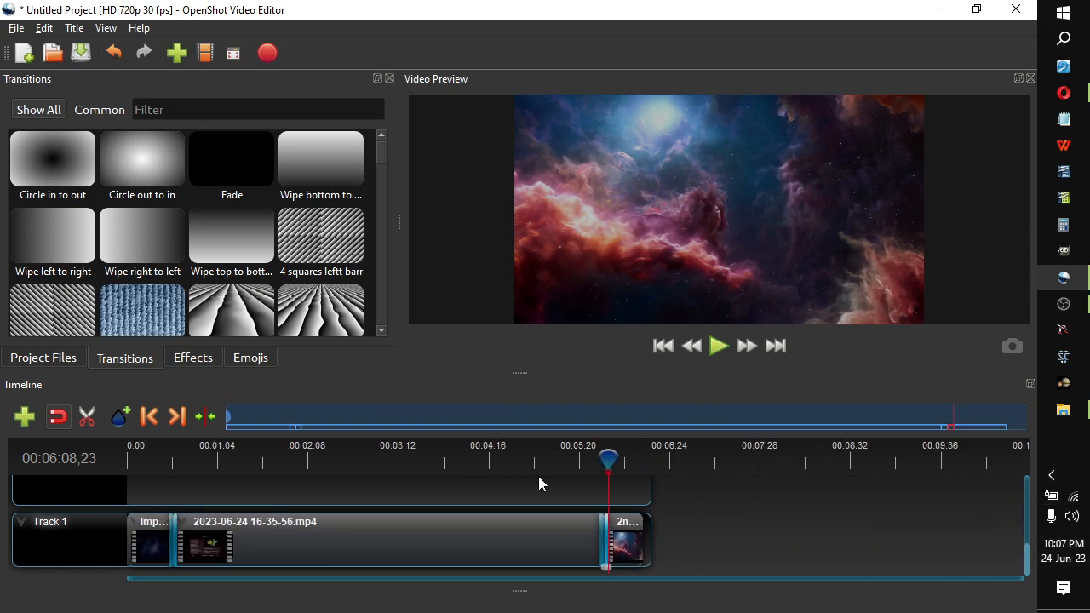
{"action": "left_click_drag", "start_coordinate": [542, 460], "coordinate": [164, 466]}
{"action": "left_click", "coordinate": [716, 348]}
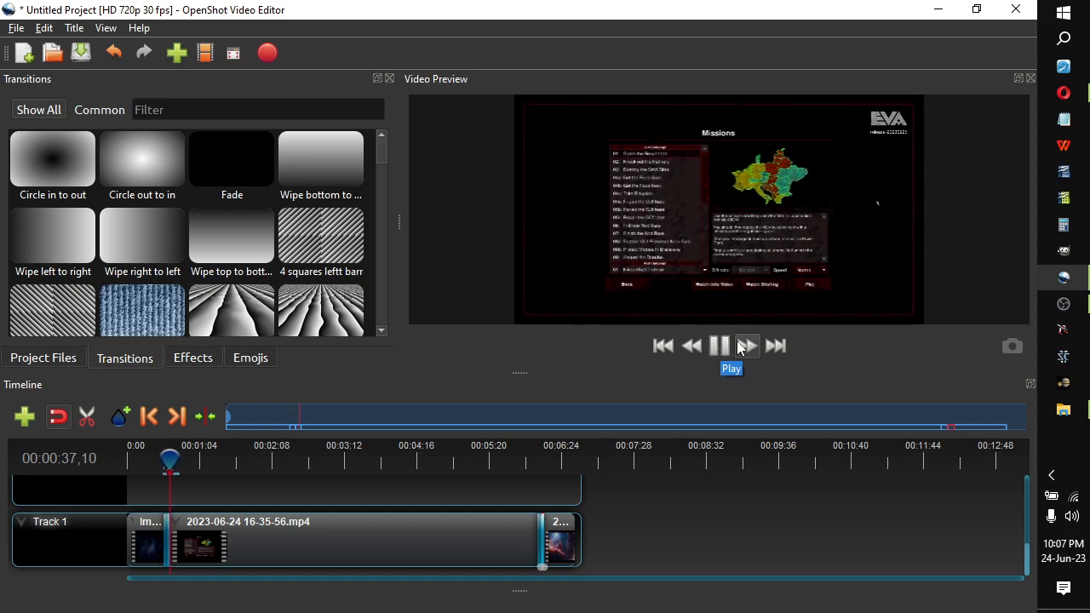
{"action": "left_click", "coordinate": [719, 345]}
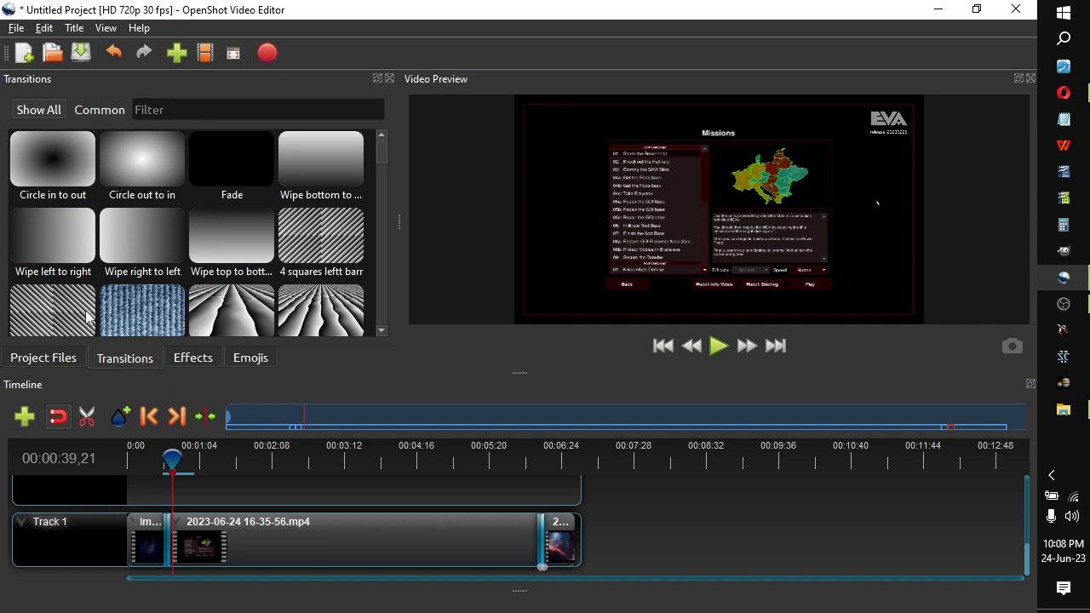
Look through the Videos folder for project files to import, and close the import dialog without importing anything.
{"action": "left_click", "coordinate": [49, 357]}
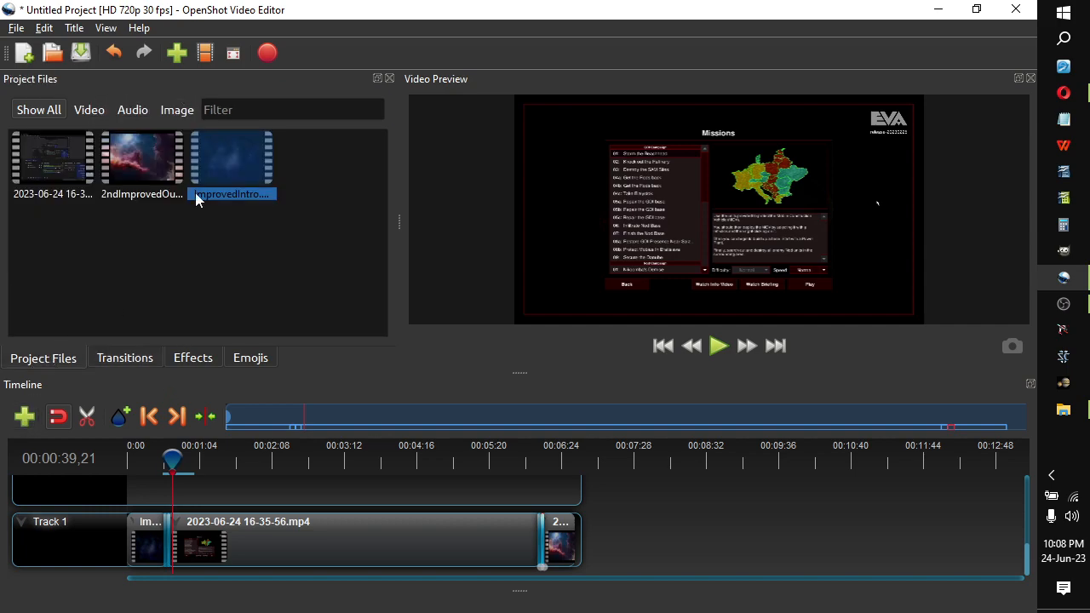
{"action": "left_click", "coordinate": [177, 54]}
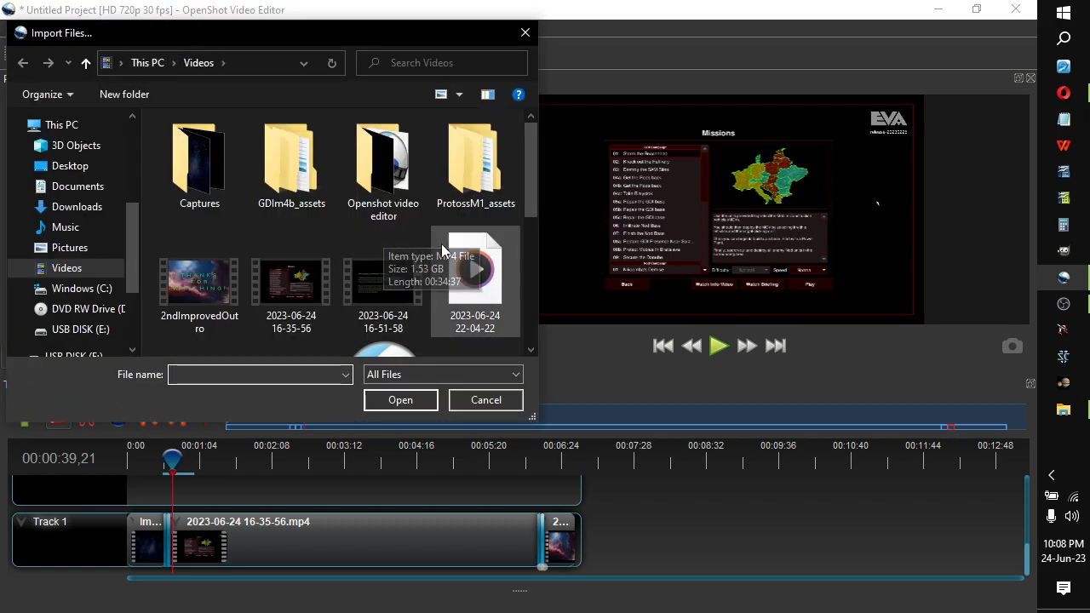
{"action": "scroll", "coordinate": [446, 255], "scroll_direction": "down", "scroll_amount": 1}
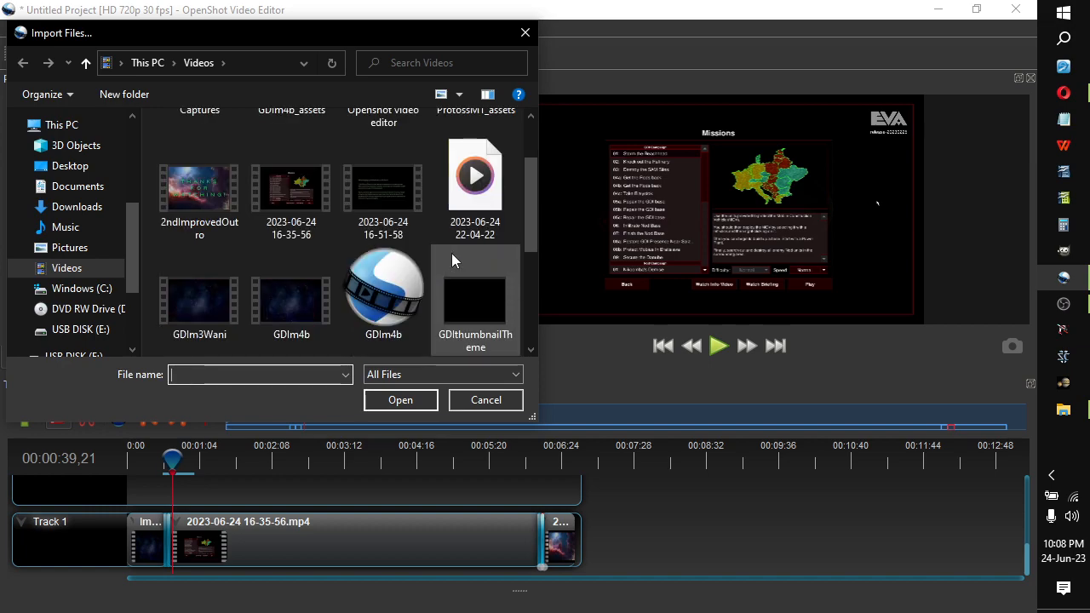
{"action": "scroll", "coordinate": [444, 255], "scroll_direction": "down", "scroll_amount": 1}
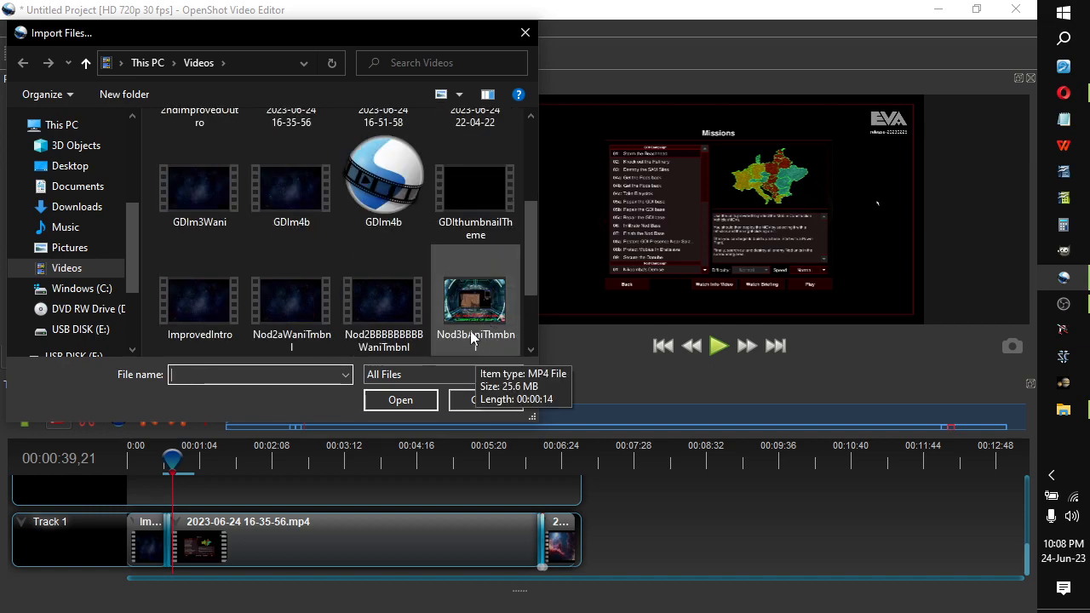
{"action": "scroll", "coordinate": [478, 315], "scroll_direction": "down", "scroll_amount": 1}
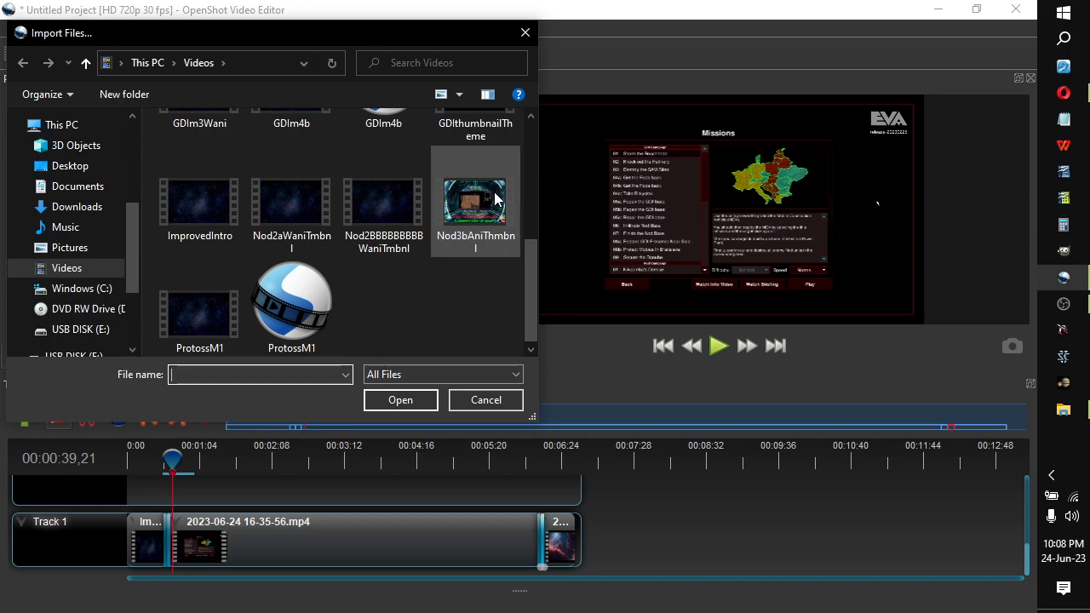
{"action": "left_click", "coordinate": [494, 400]}
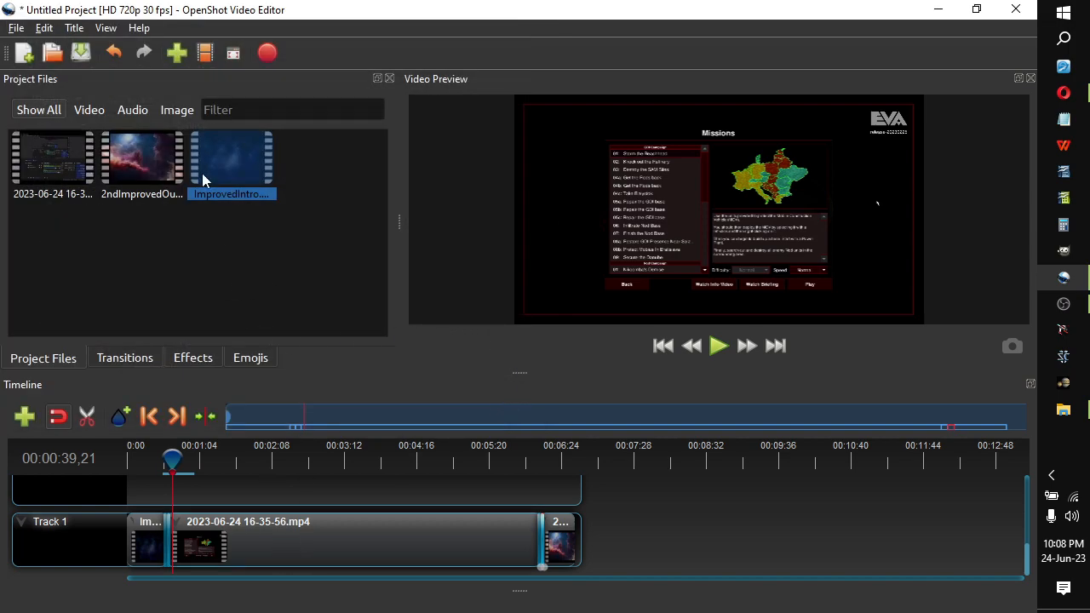
View the Save Project As dialog and the video export settings, cancelling each without saving or exporting.
{"action": "left_click", "coordinate": [16, 29]}
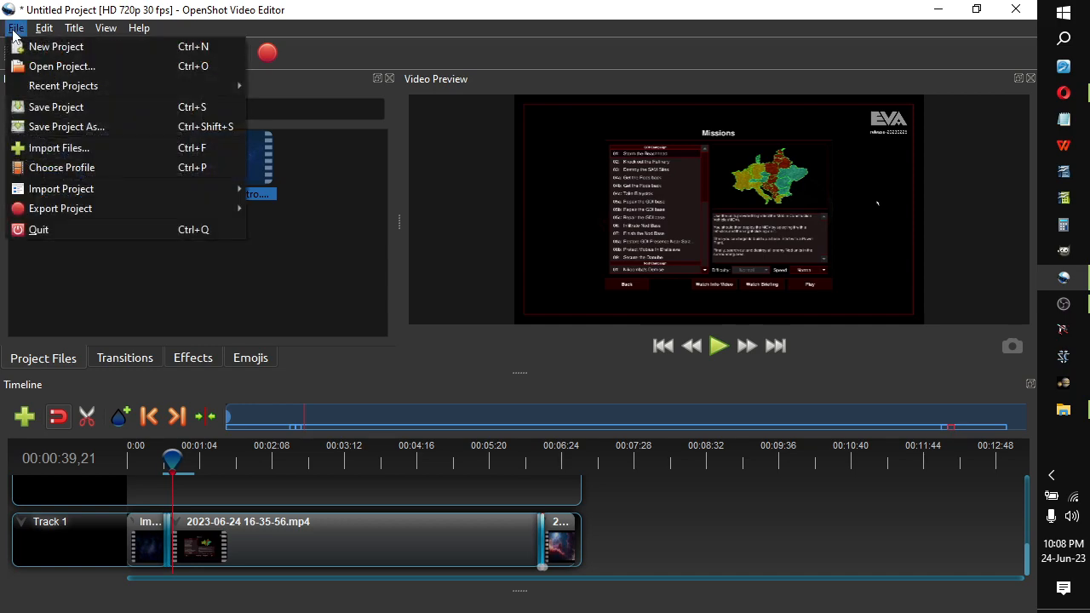
{"action": "left_click", "coordinate": [58, 129]}
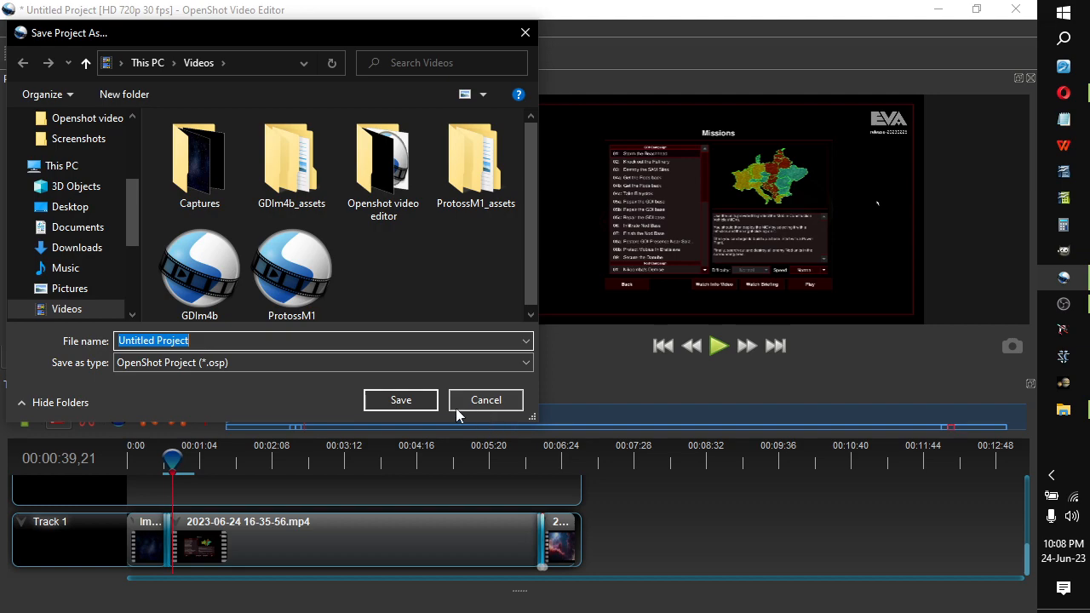
{"action": "left_click", "coordinate": [517, 401]}
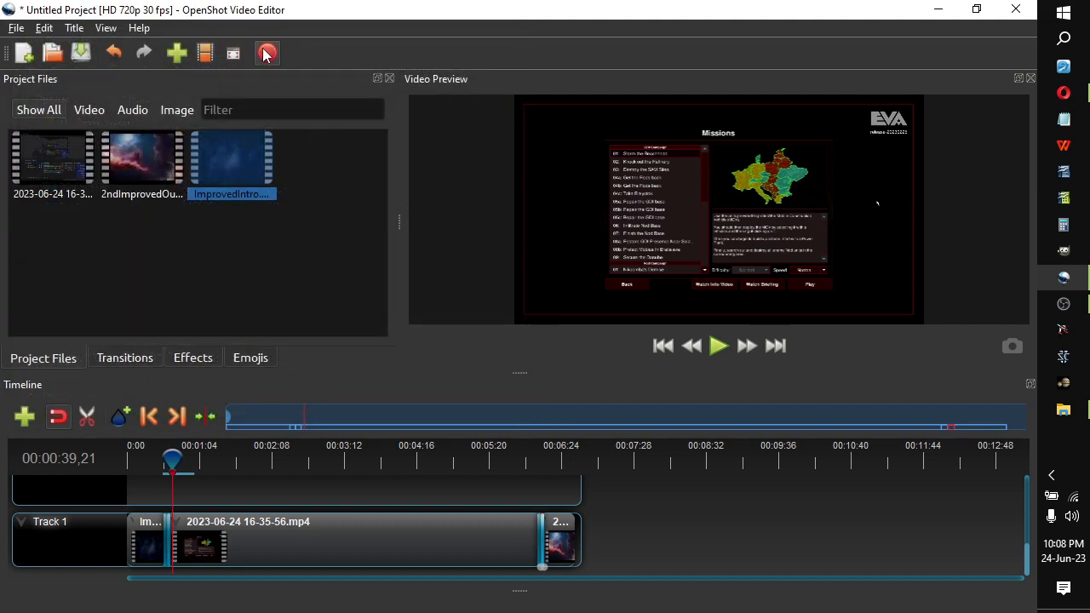
{"action": "left_click", "coordinate": [267, 54]}
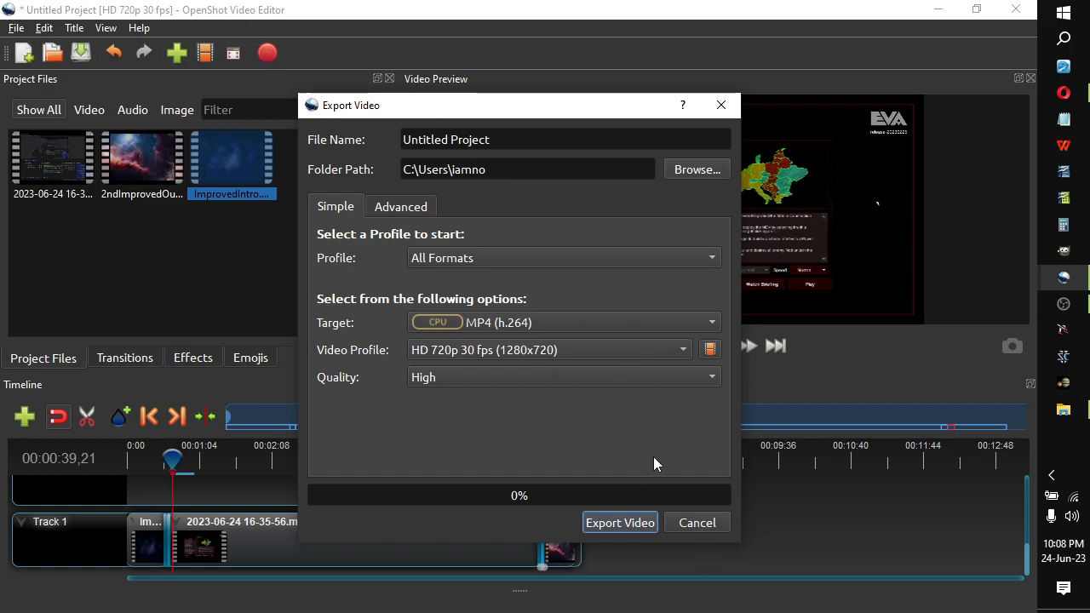
{"action": "left_click", "coordinate": [686, 518]}
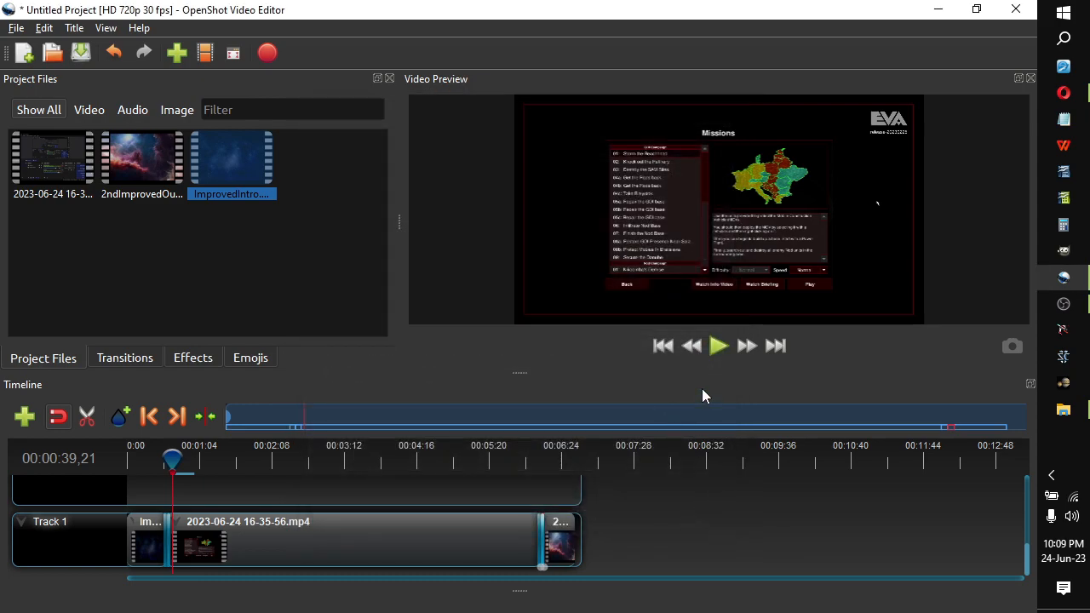
{"action": "scroll", "coordinate": [378, 519], "scroll_direction": "up", "scroll_amount": 1}
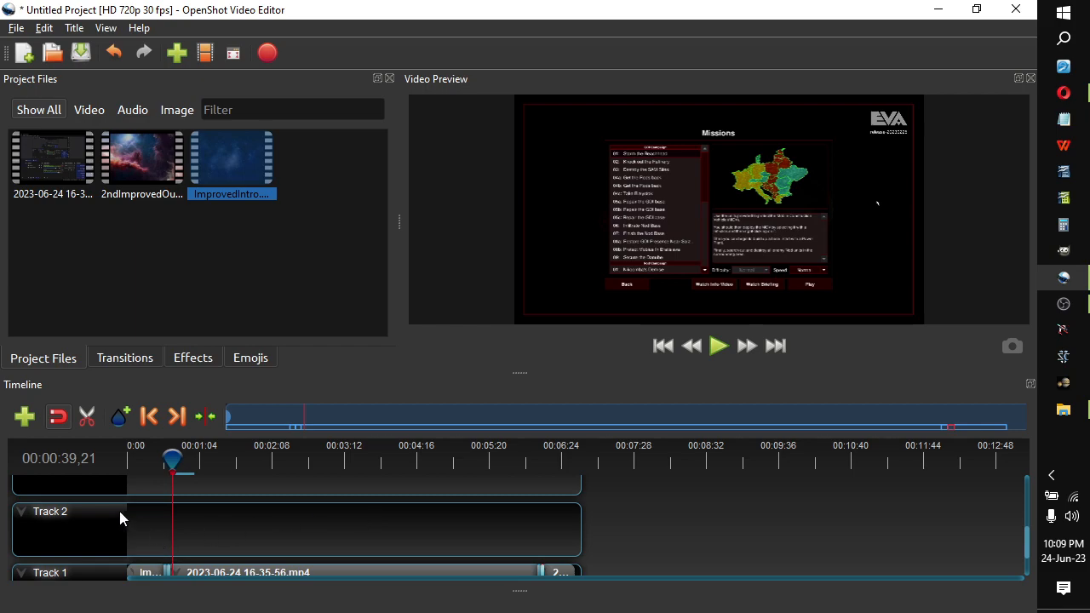
{"action": "scroll", "coordinate": [170, 516], "scroll_direction": "up", "scroll_amount": 3}
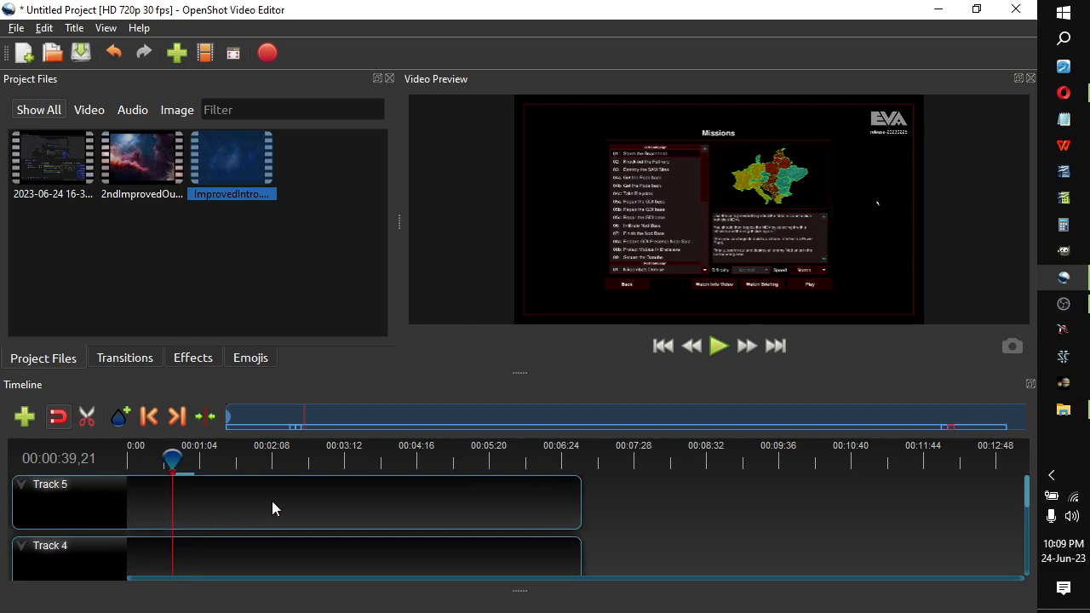
{"action": "scroll", "coordinate": [272, 509], "scroll_direction": "down", "scroll_amount": 4}
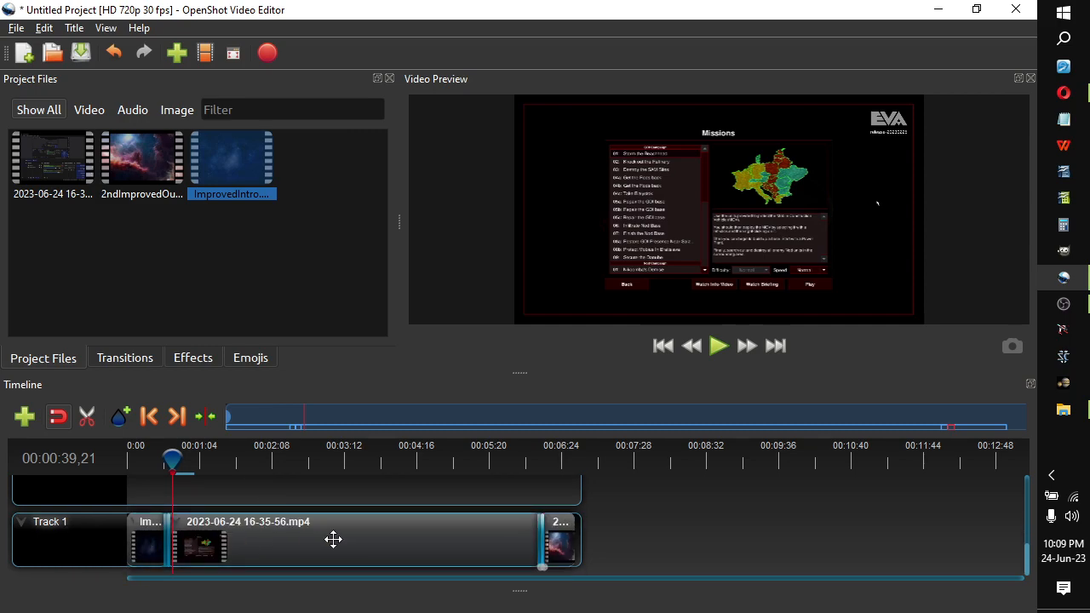